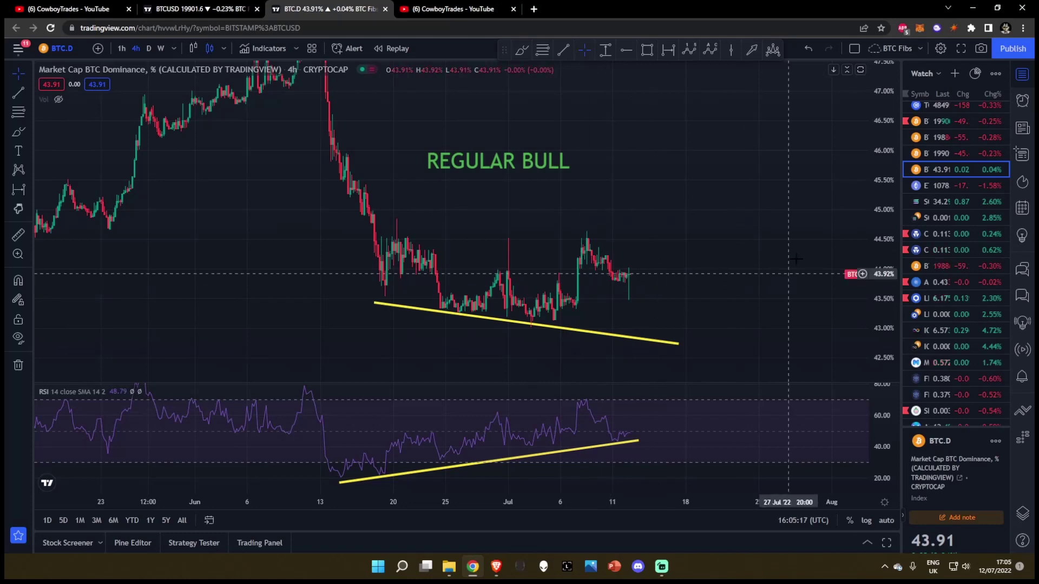
- Compare against the Hidden Bull window, then paste the Types of Divergences image onto the Regular Bull chart
left_click_drag(886, 252, 887, 249)
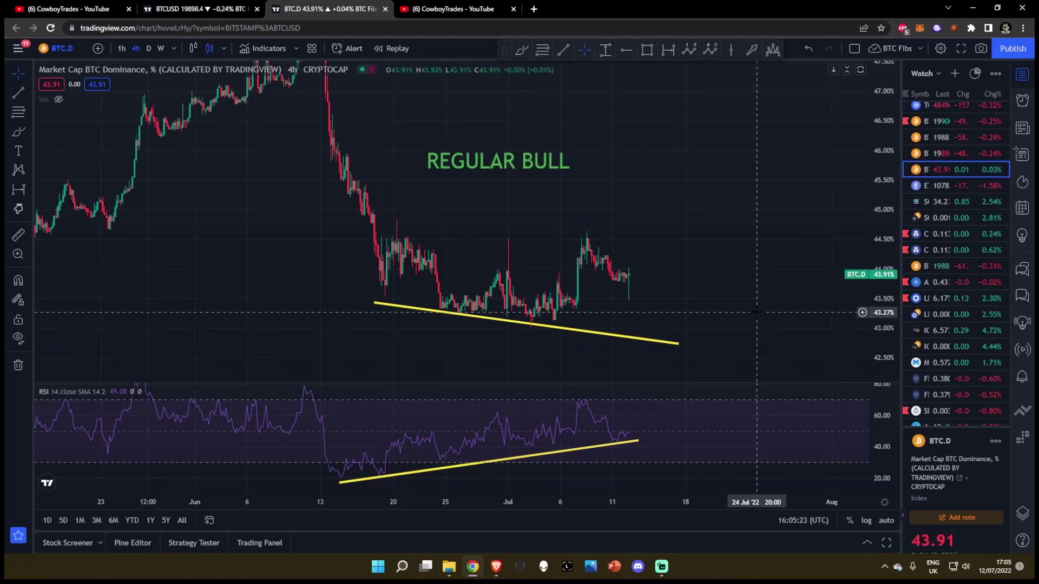
left_click(495, 572)
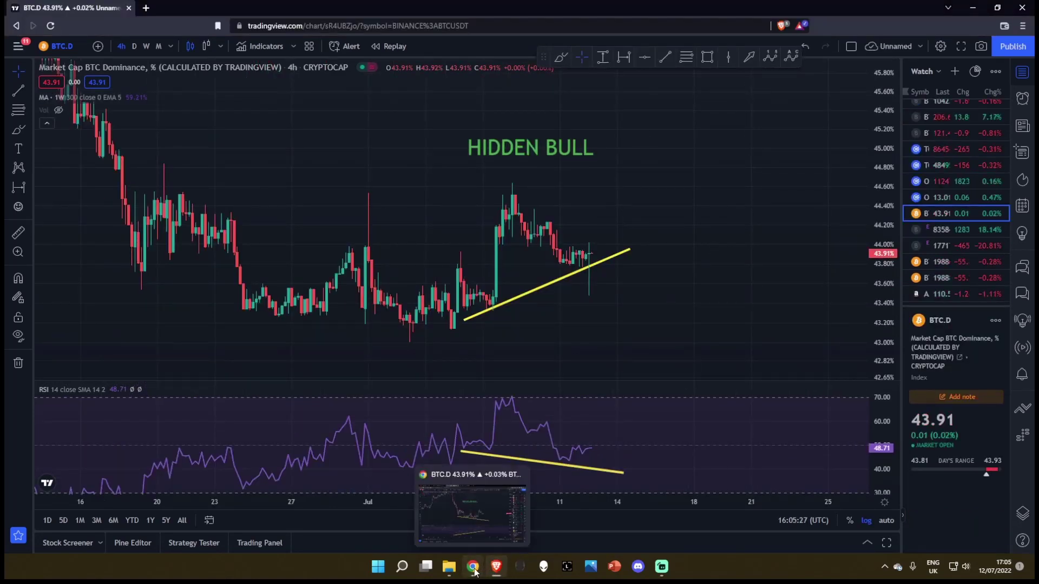
left_click(474, 568)
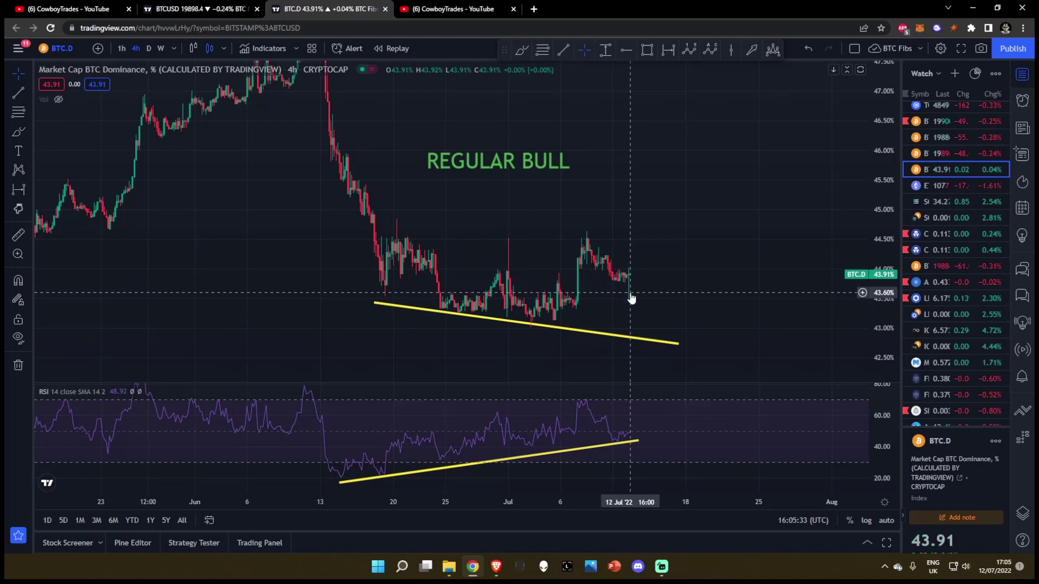
key("alt+Tab")
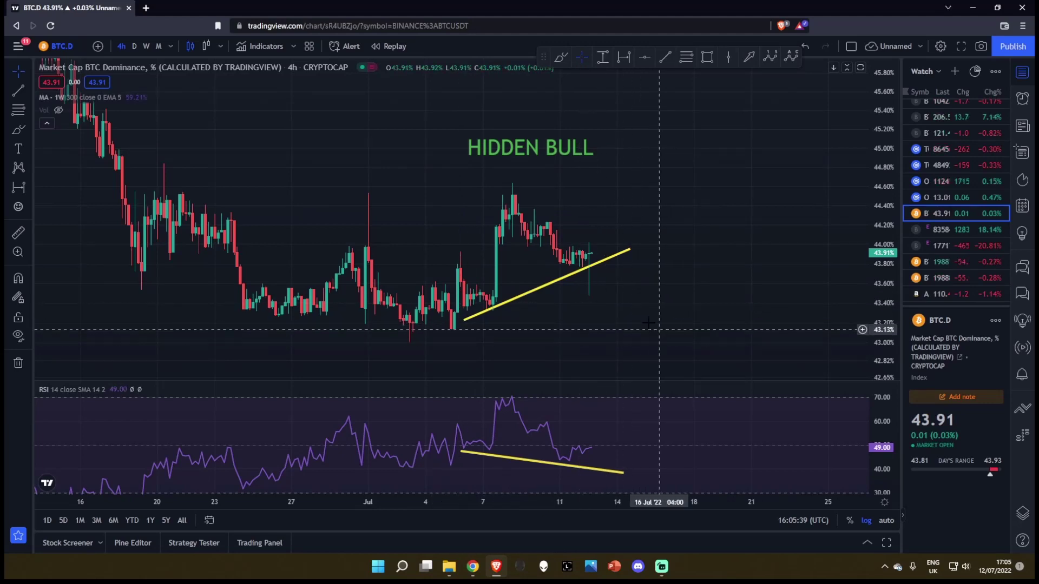
left_click(474, 567)
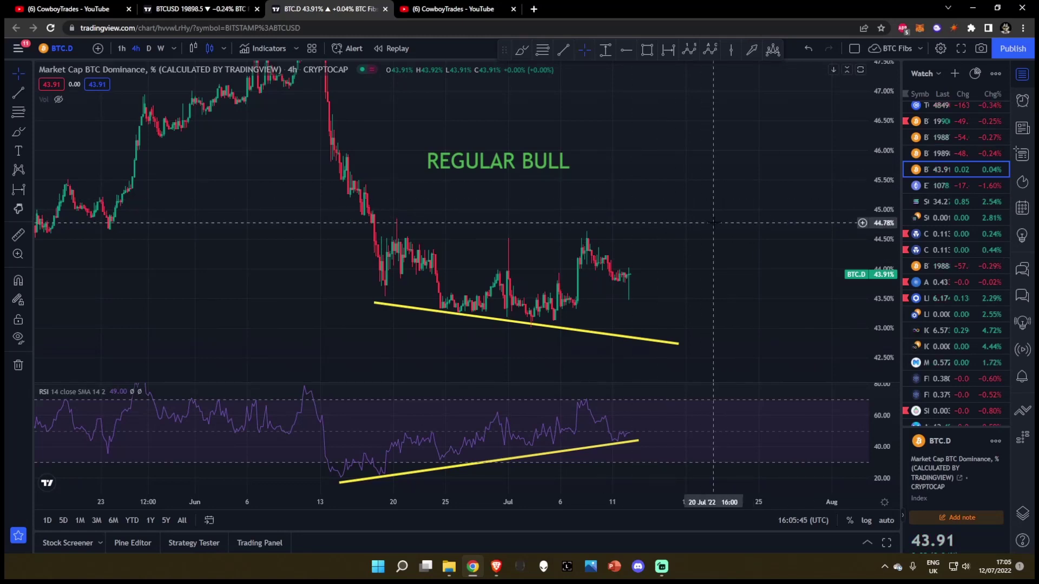
key("ctrl+v")
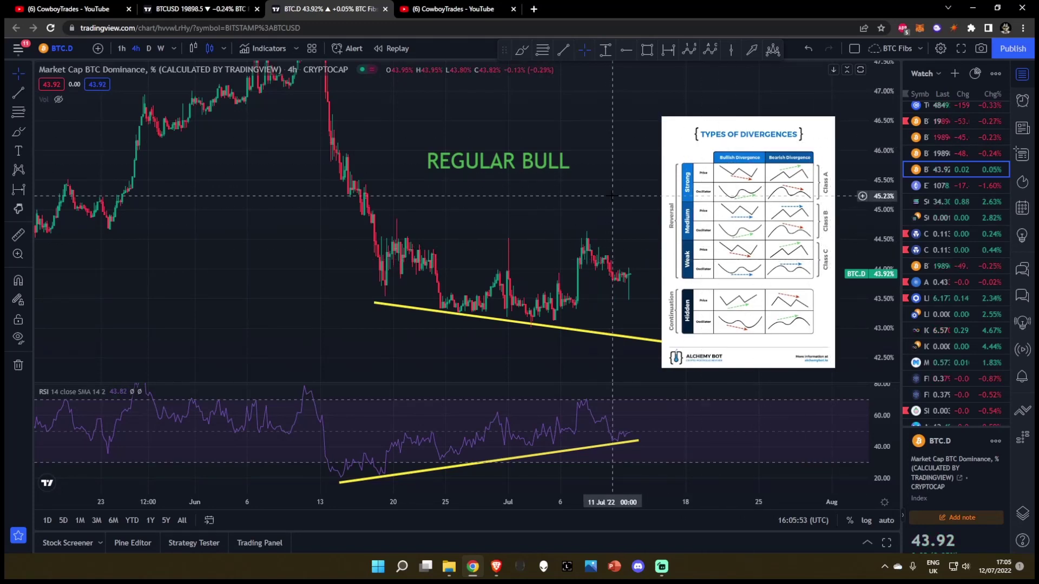
- Nudge the divergence image right, brush-circle the RSI lows from mid-June to early July, then undo them
scroll(650, 233, "right", 2)
left_click_drag(694, 229, 708, 230)
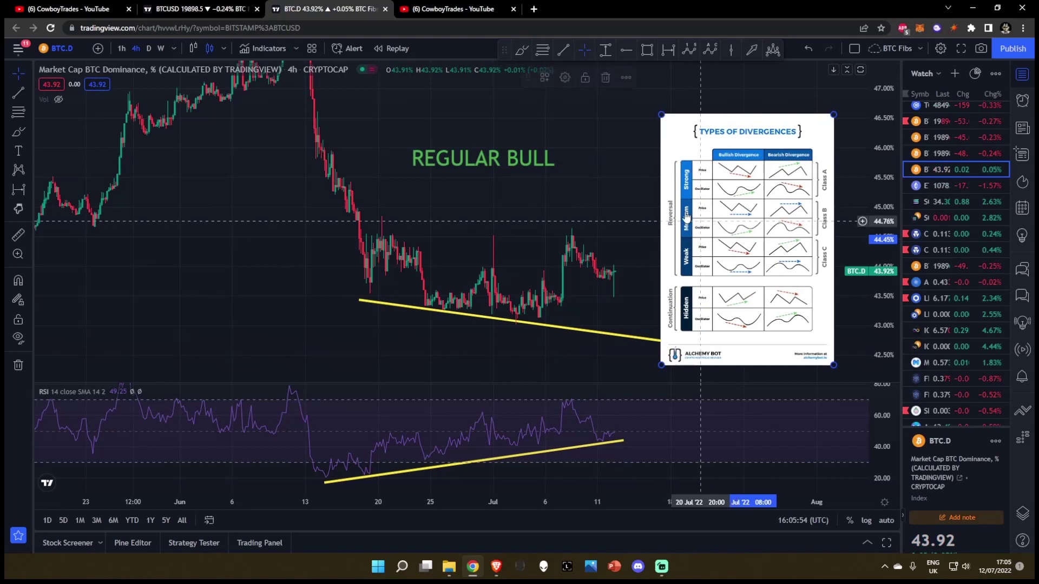
left_click(521, 50)
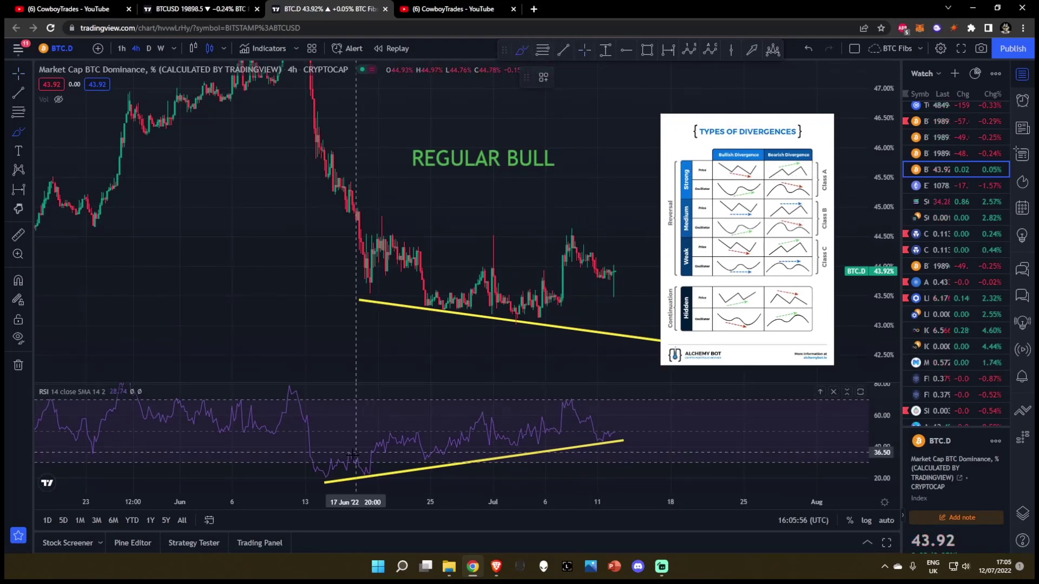
left_click(325, 476)
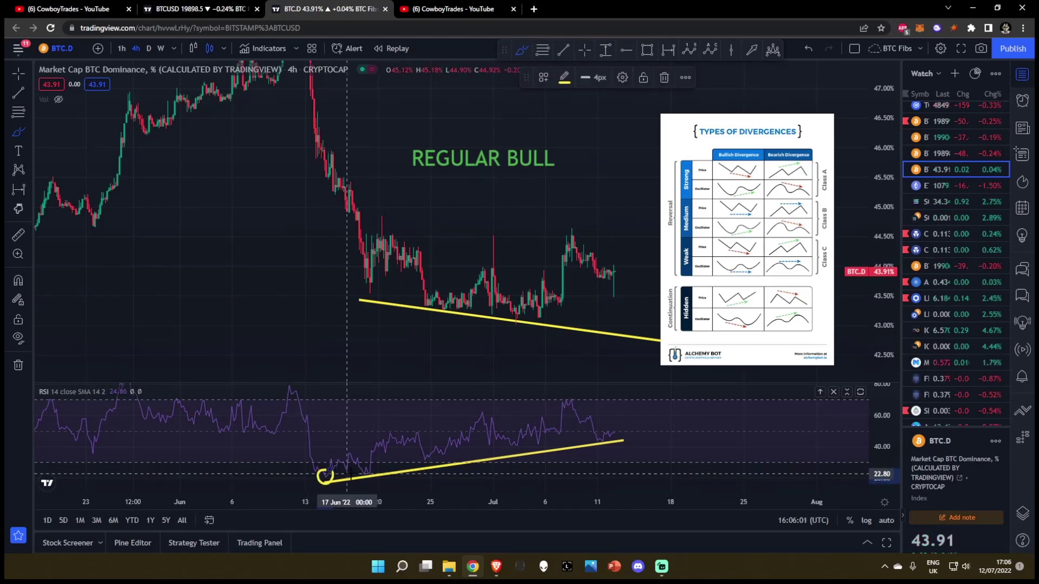
left_click_drag(370, 469, 447, 452)
left_click_drag(542, 439, 541, 439)
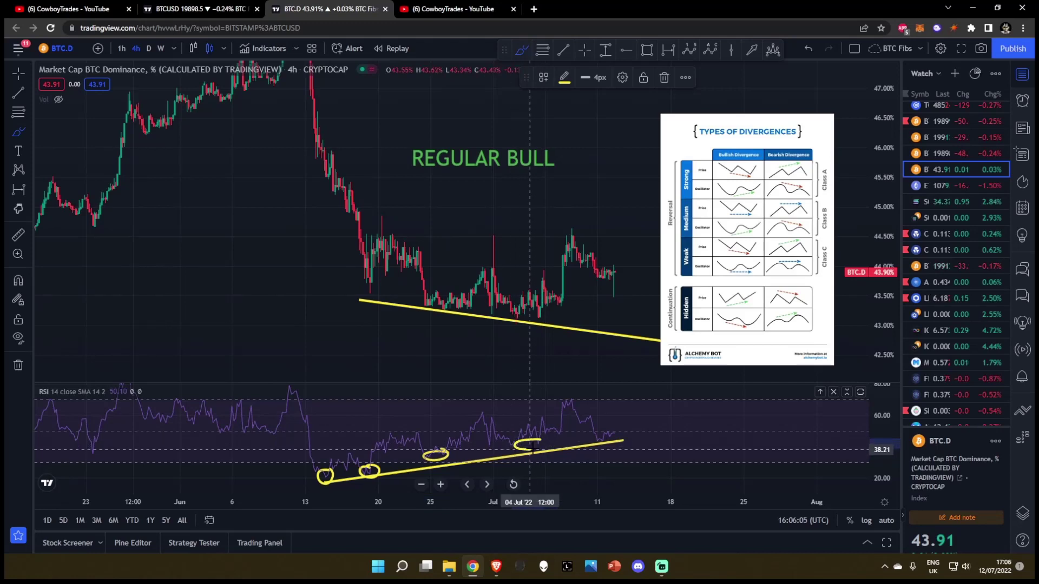
left_click_drag(613, 436, 610, 432)
key("ctrl+z")
key("ctrl+z")
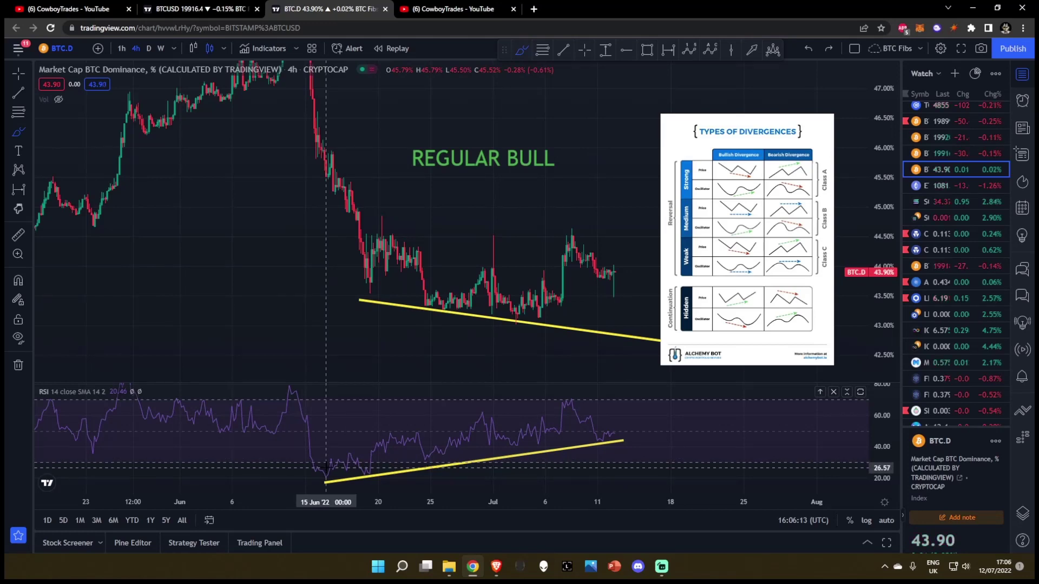
- Circle the price swings down to the early-July lows, then check the Hidden Bull window and return
left_click(327, 179)
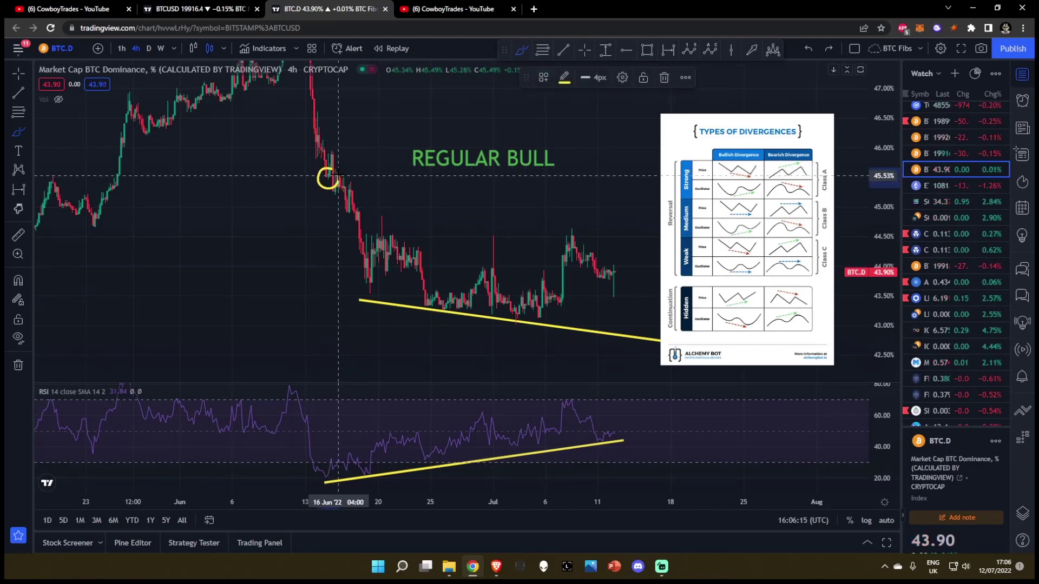
left_click_drag(341, 203, 340, 206)
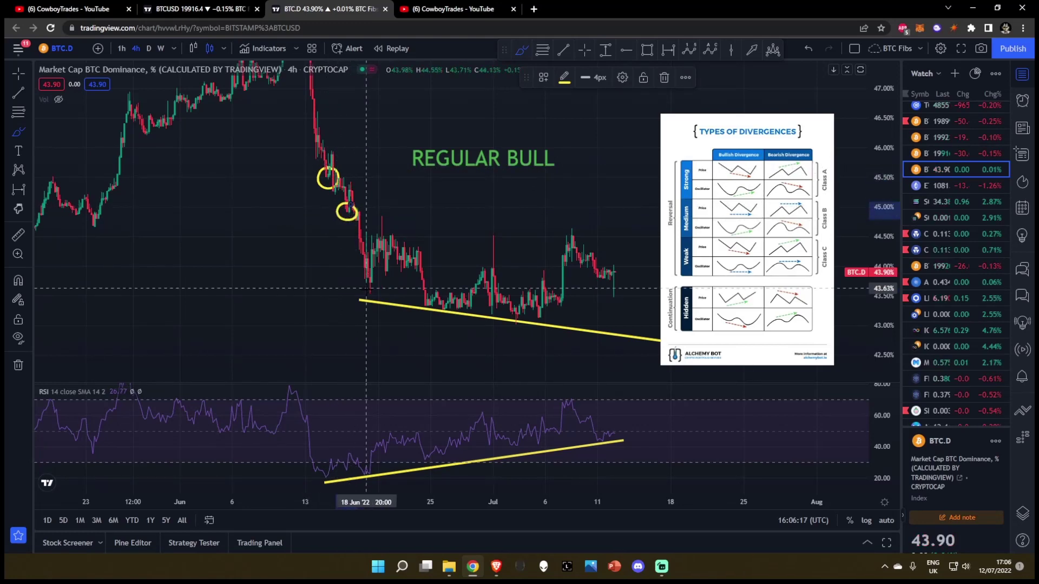
mouse_move(366, 288)
left_mouse_down()
mouse_move(382, 284)
mouse_move(368, 287)
left_mouse_up()
mouse_move(433, 302)
left_mouse_down()
mouse_move(515, 326)
mouse_move(536, 314)
left_mouse_up()
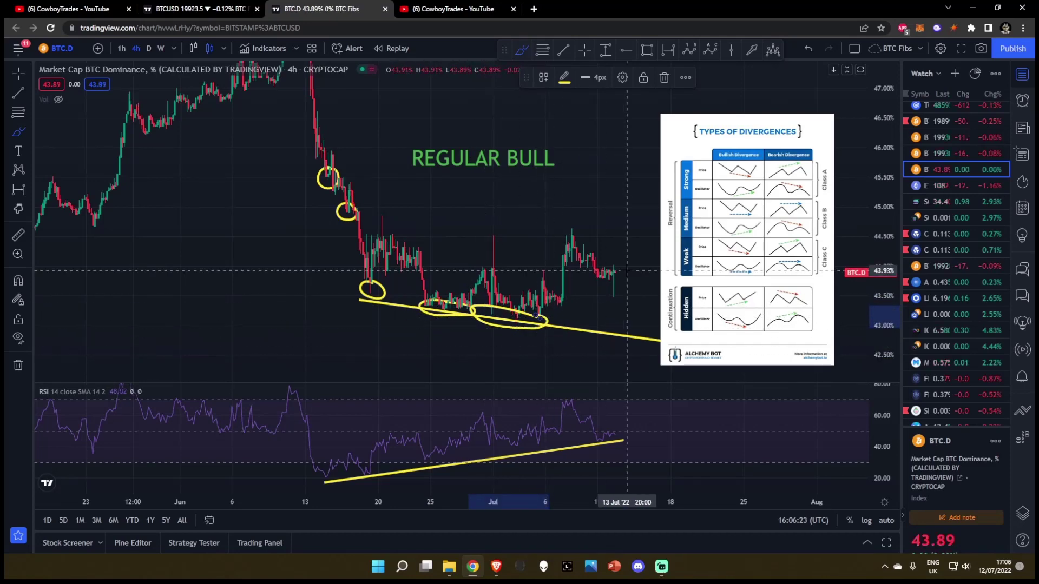
left_click(494, 574)
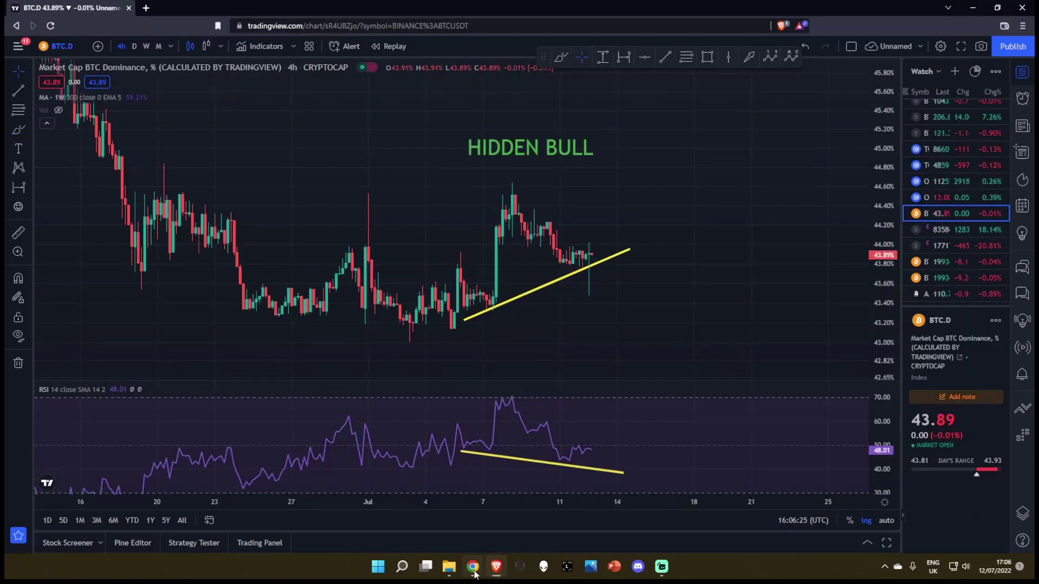
left_click(473, 568)
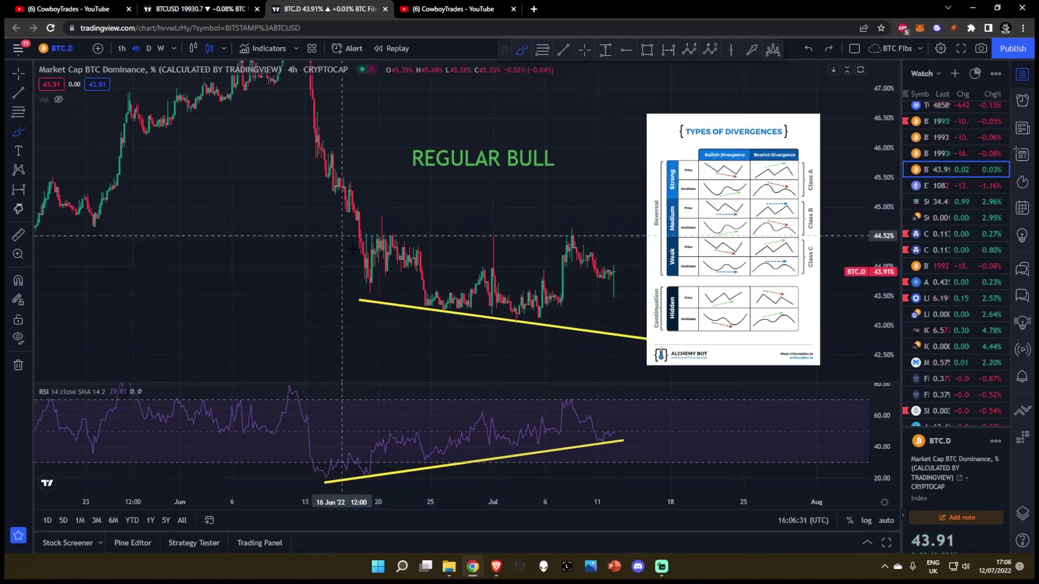
mouse_move(326, 196)
left_mouse_down()
mouse_move(378, 298)
mouse_move(507, 300)
left_mouse_up()
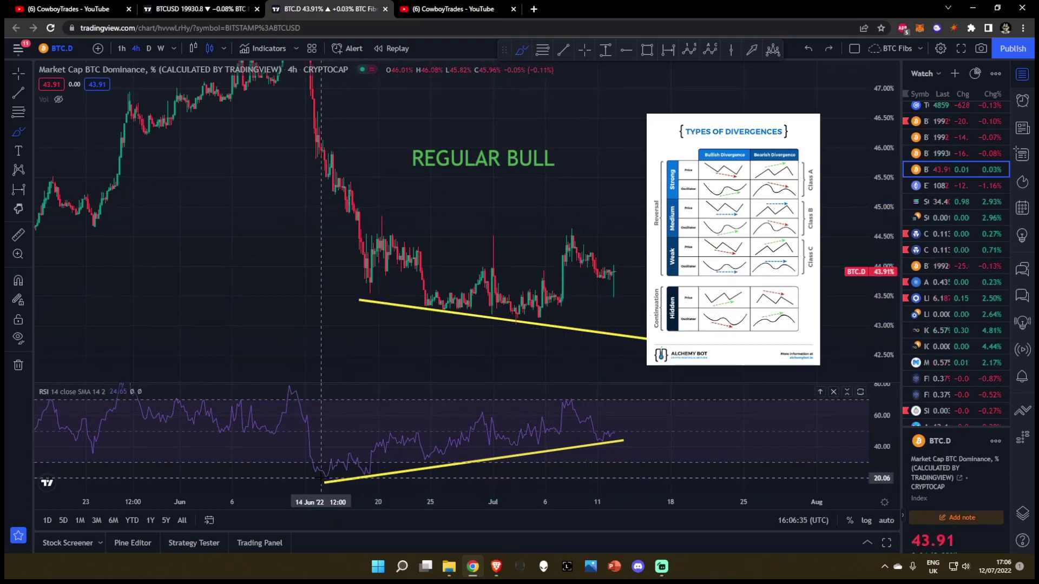
mouse_move(323, 477)
left_mouse_down()
mouse_move(405, 452)
mouse_move(620, 441)
left_mouse_up()
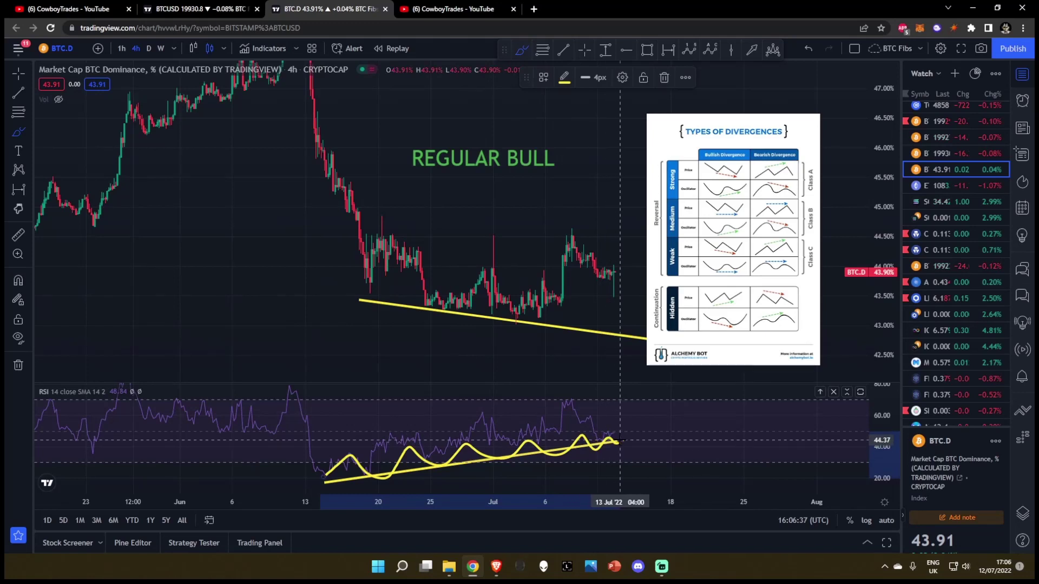
key("ctrl+z")
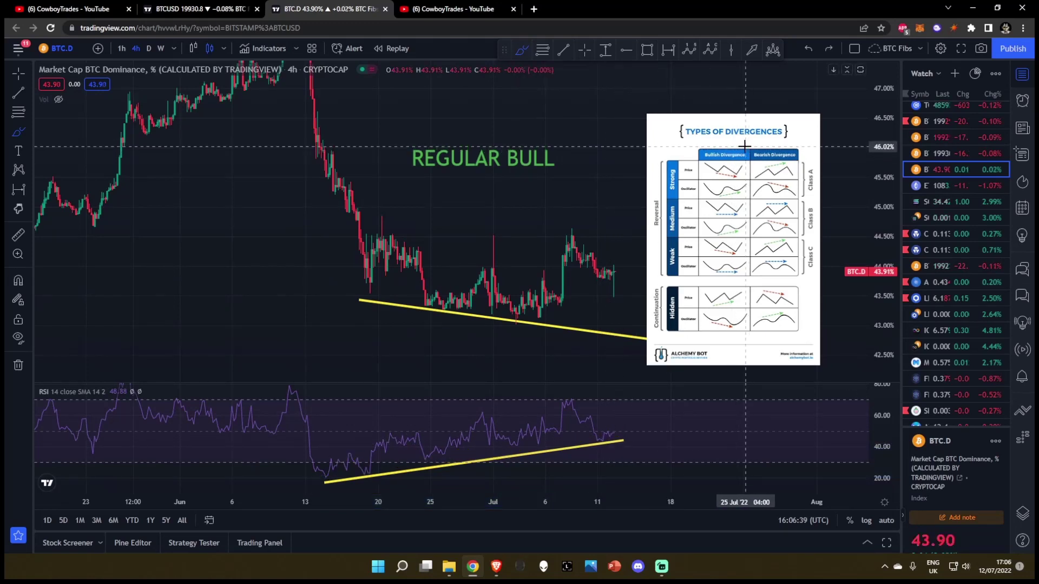
mouse_move(744, 145)
left_mouse_down()
mouse_move(661, 147)
mouse_move(659, 199)
mouse_move(751, 196)
mouse_move(753, 146)
left_mouse_up()
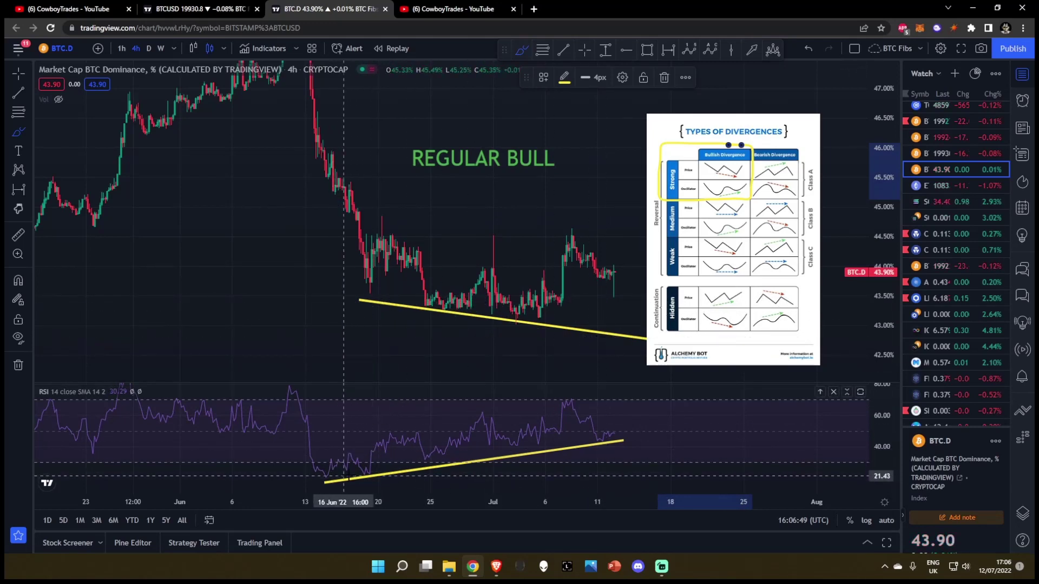
key("ctrl+z")
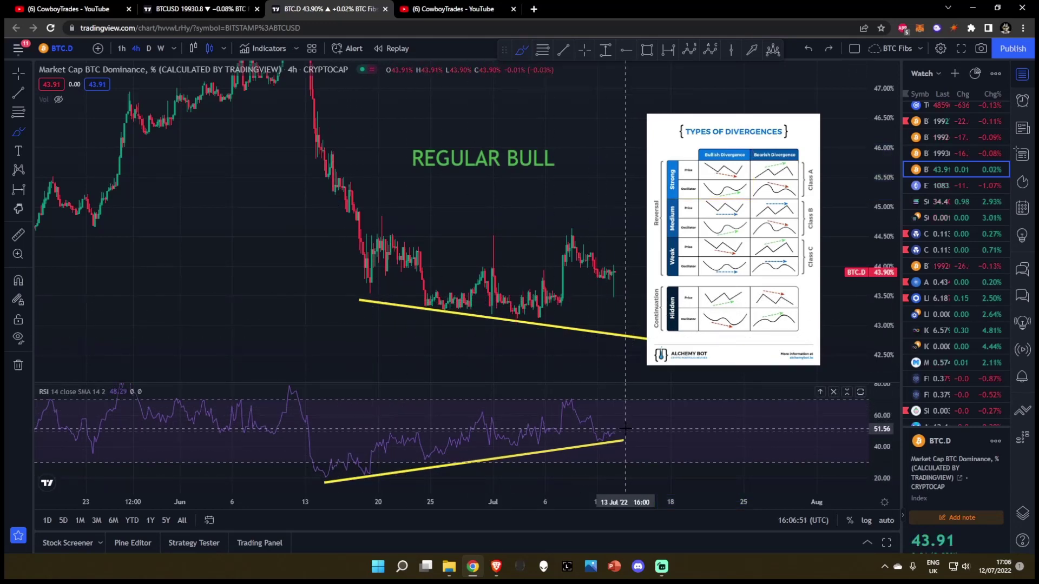
- Measure a 167-bar date range from the mid-June high to 12 Jul, delete it, and pan slightly
left_click(669, 50)
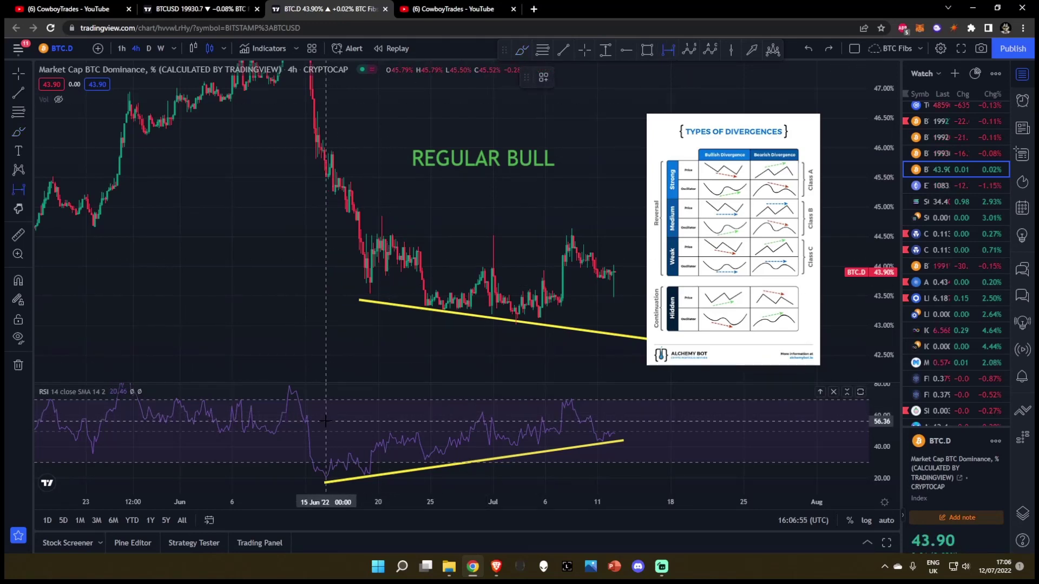
left_click(325, 168)
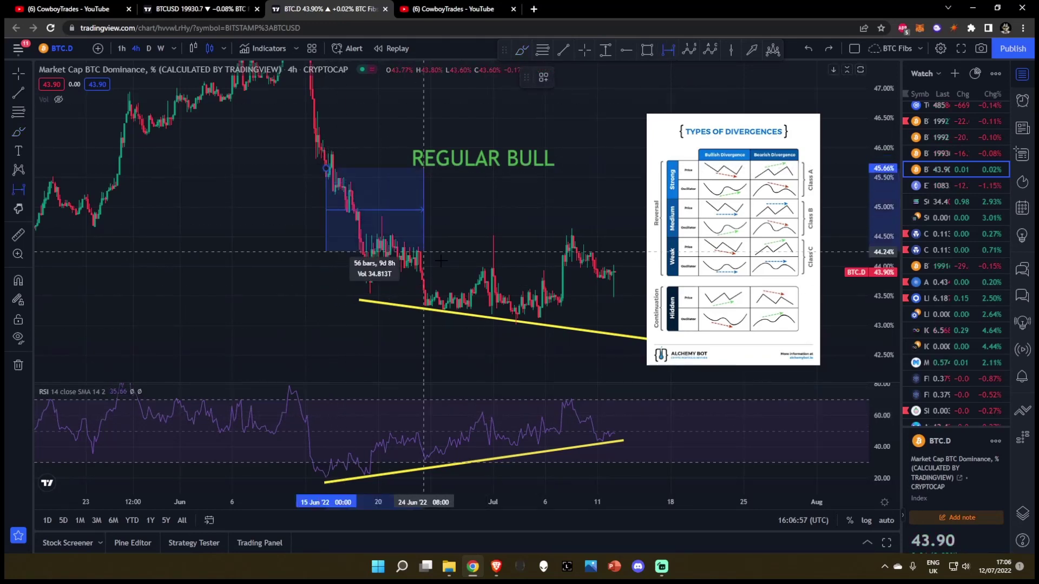
left_click(617, 315)
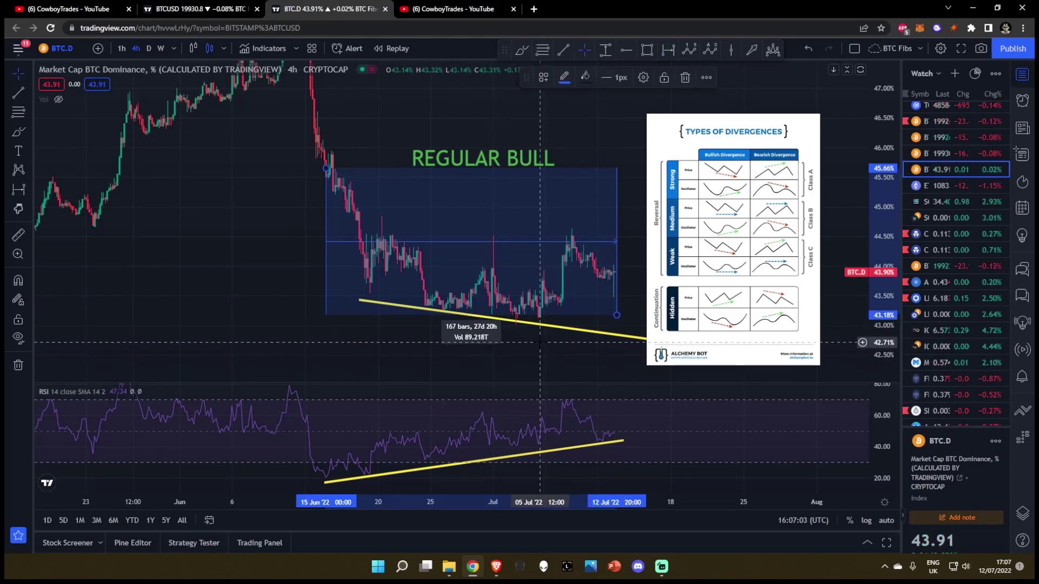
key("Delete")
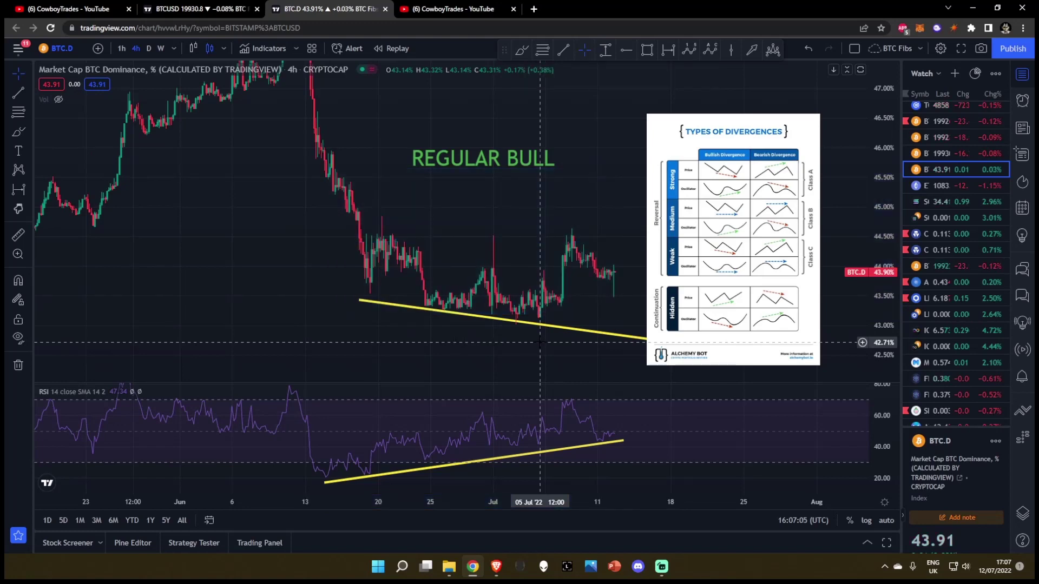
left_click_drag(605, 192, 599, 191)
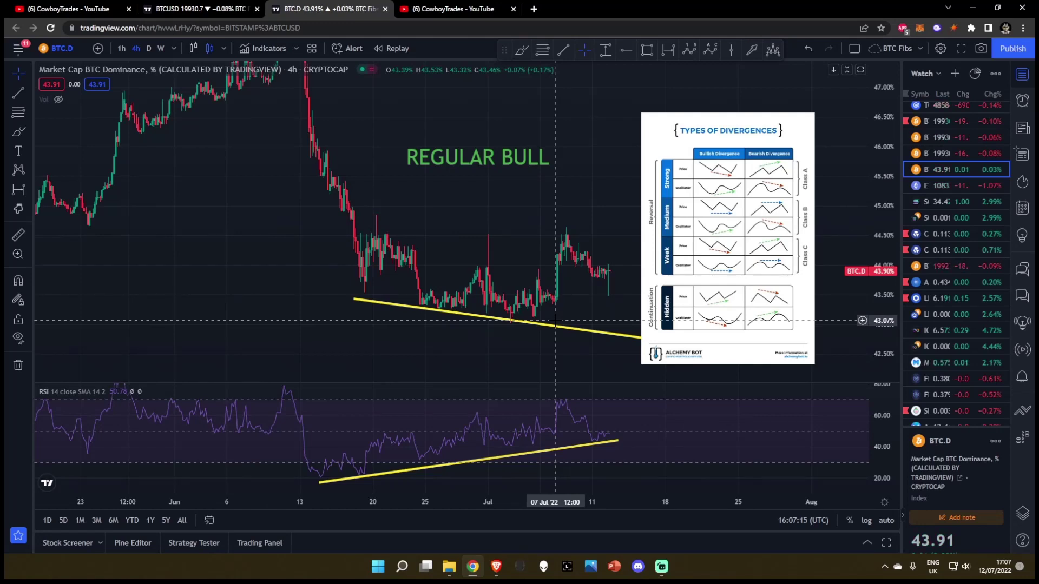
- Draw a green arrow from right of the latest candles up toward the 45.8% level
left_click(752, 50)
left_click(636, 298)
left_click(720, 162)
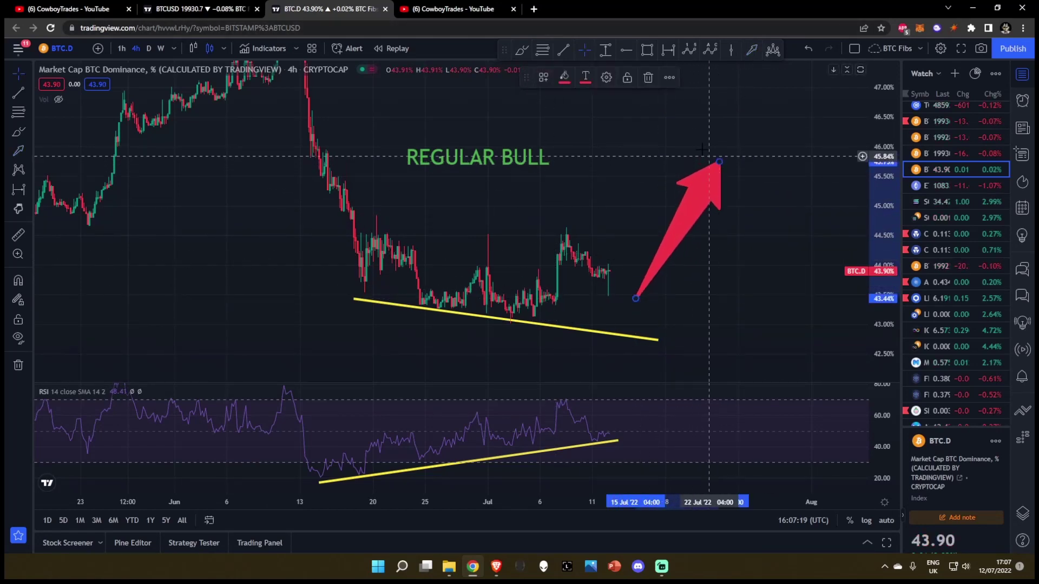
left_click(564, 78)
left_click(601, 113)
left_click(746, 285)
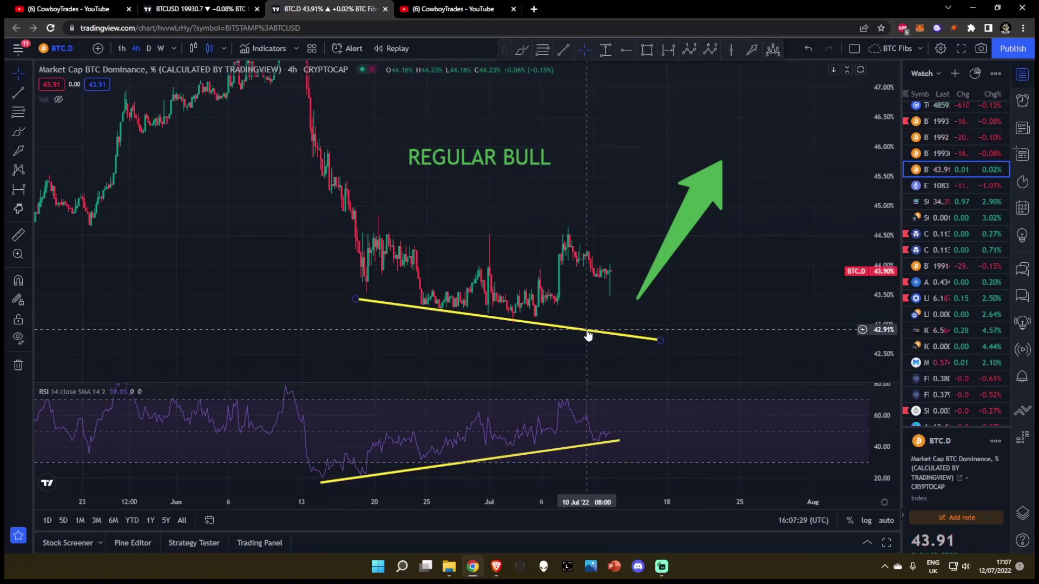
- Draw a trendline from the early-July low to the latest candles, then switch to the Hidden Bull window
left_click(564, 51)
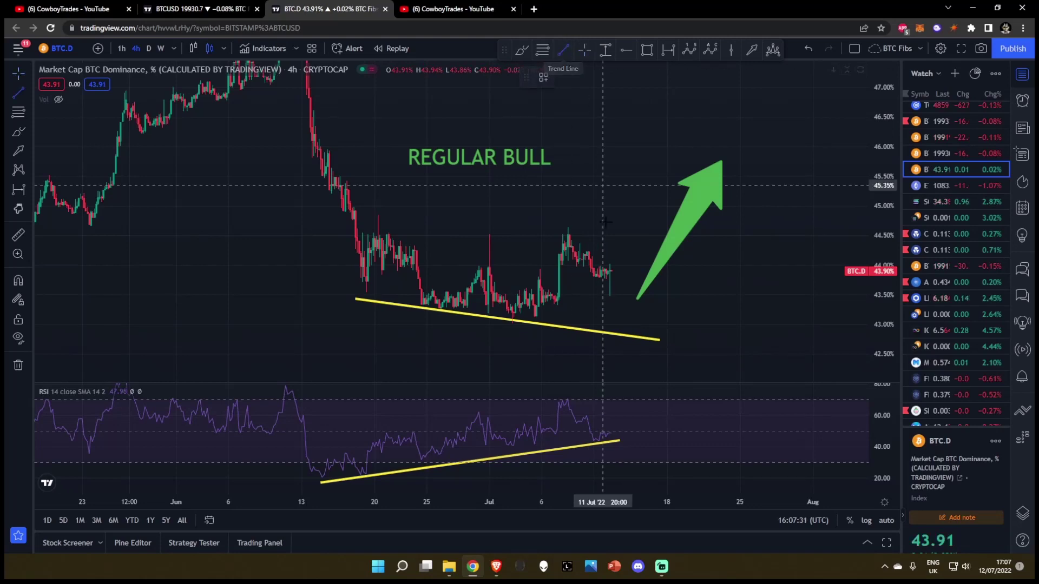
left_click(534, 317)
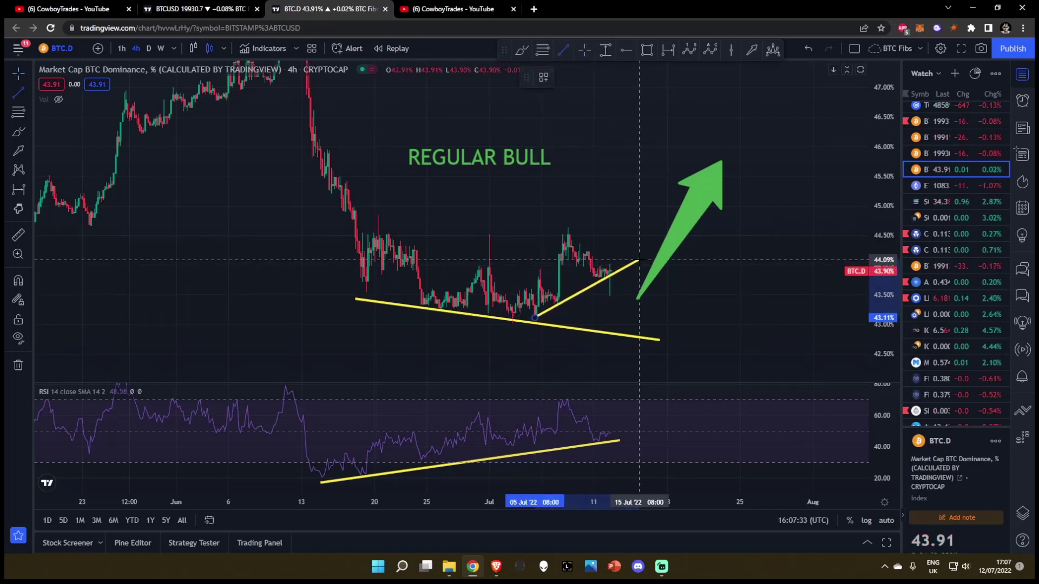
left_click(639, 260)
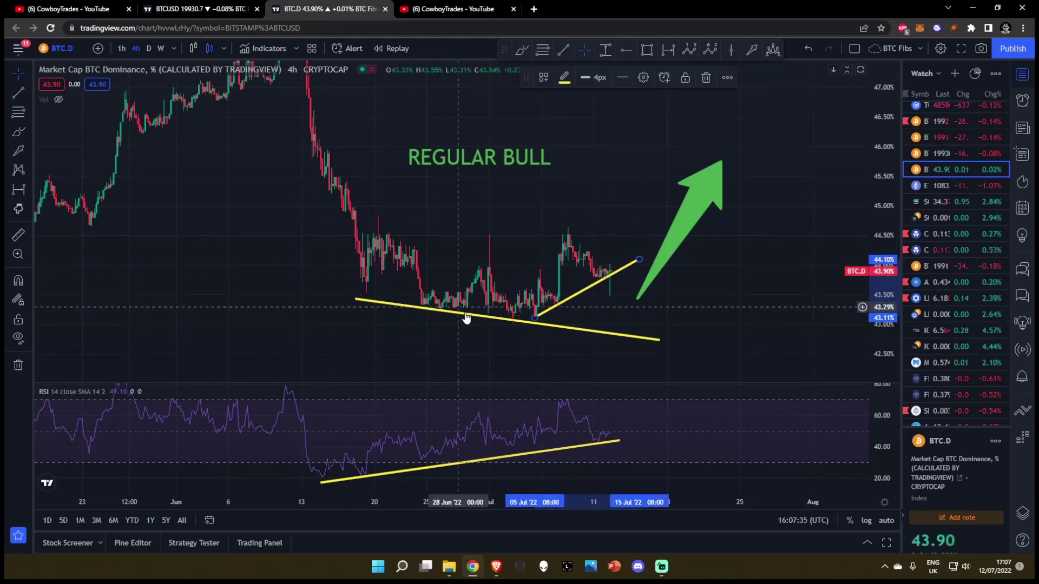
left_click(496, 566)
left_click_drag(761, 320, 769, 320)
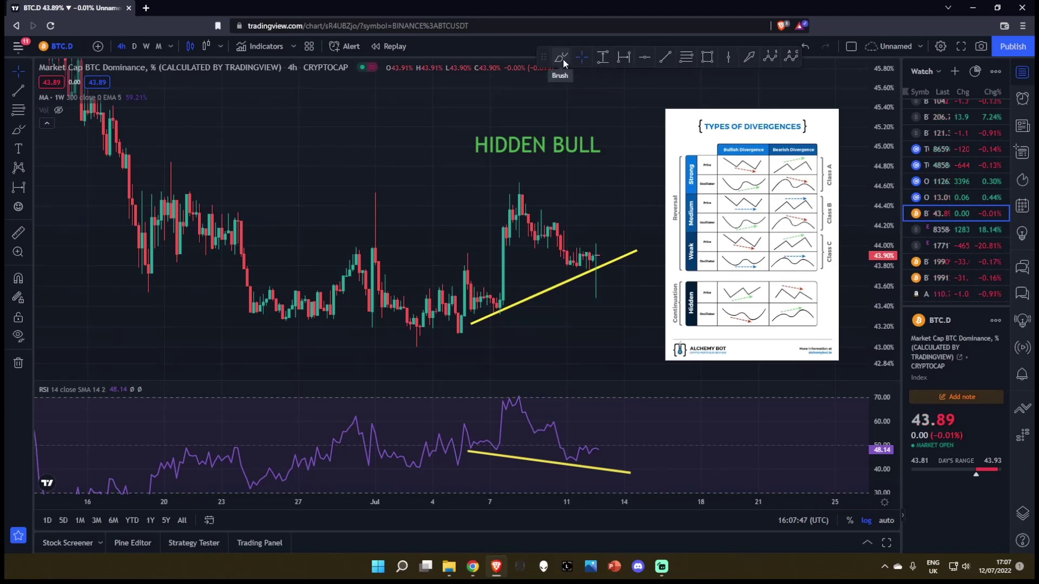
left_click(472, 567)
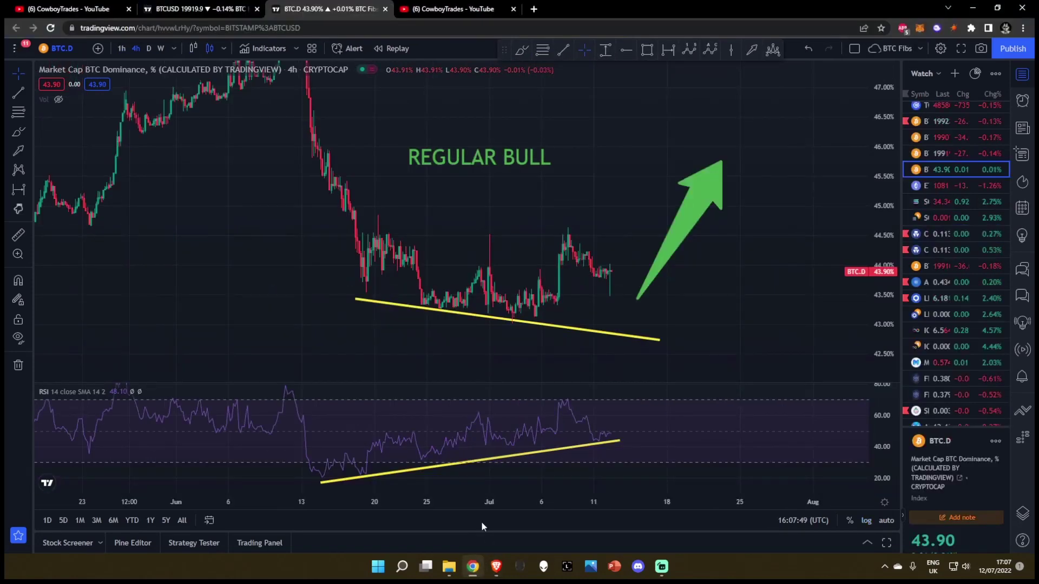
left_click(67, 6)
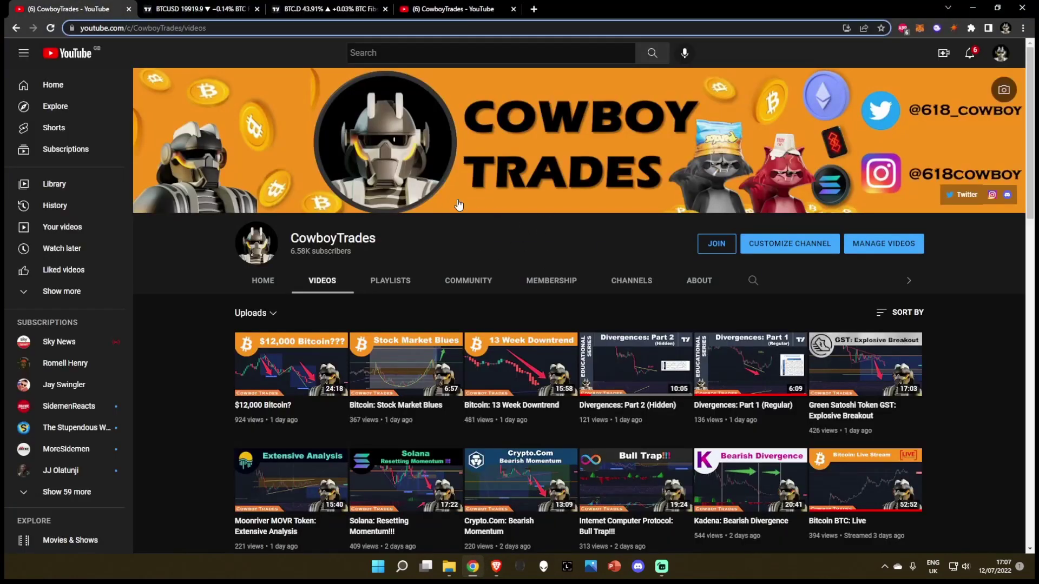
left_click(388, 284)
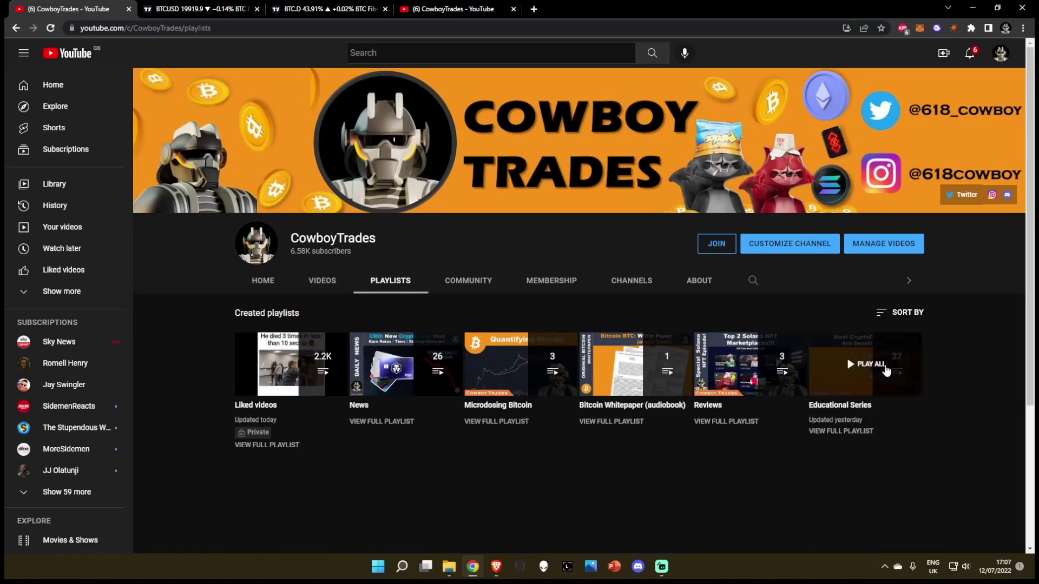
left_click(841, 431)
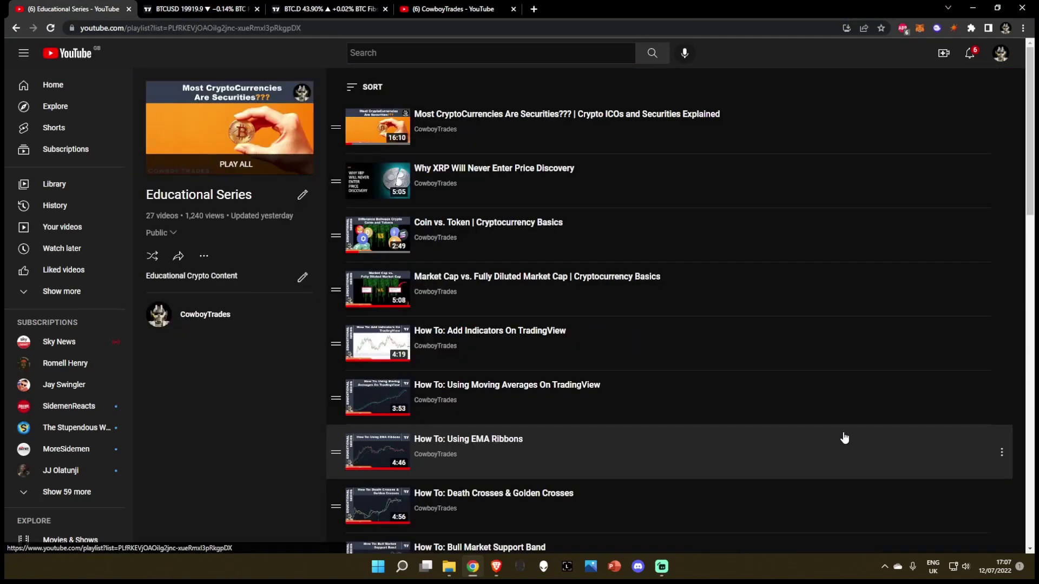
scroll(586, 344, "down", 10)
scroll(586, 344, "down", 5)
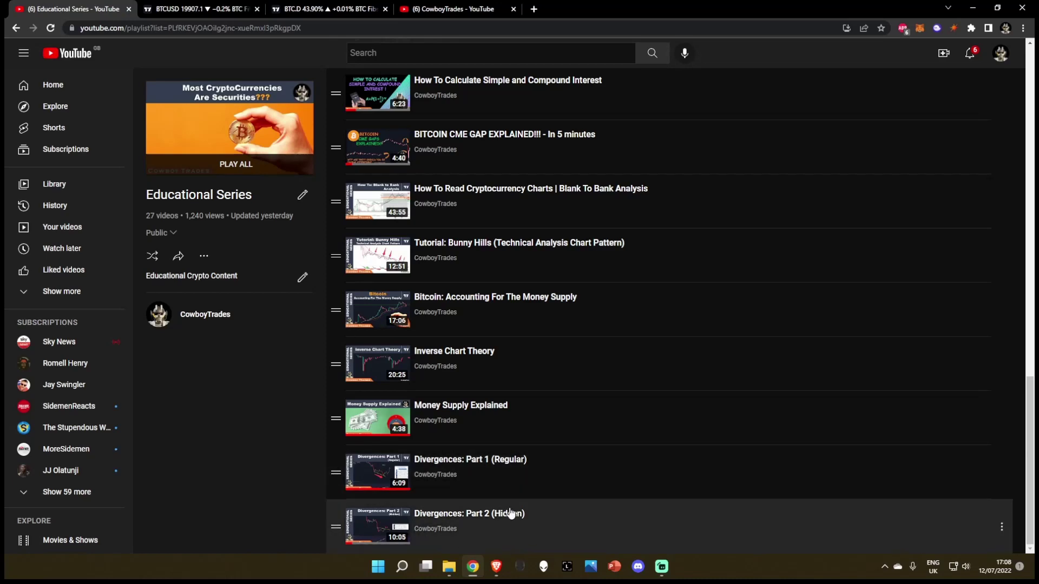
left_click(200, 8)
- On the Hidden Bull chart, measure a date and price range from 06 Jul to the latest candle, then remove it
left_click(325, 8)
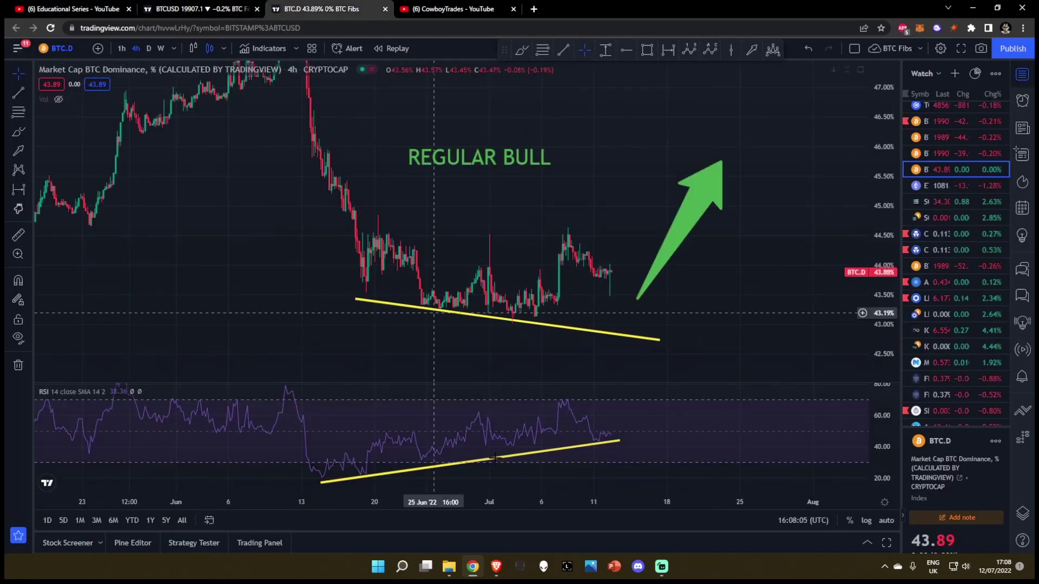
left_click(496, 566)
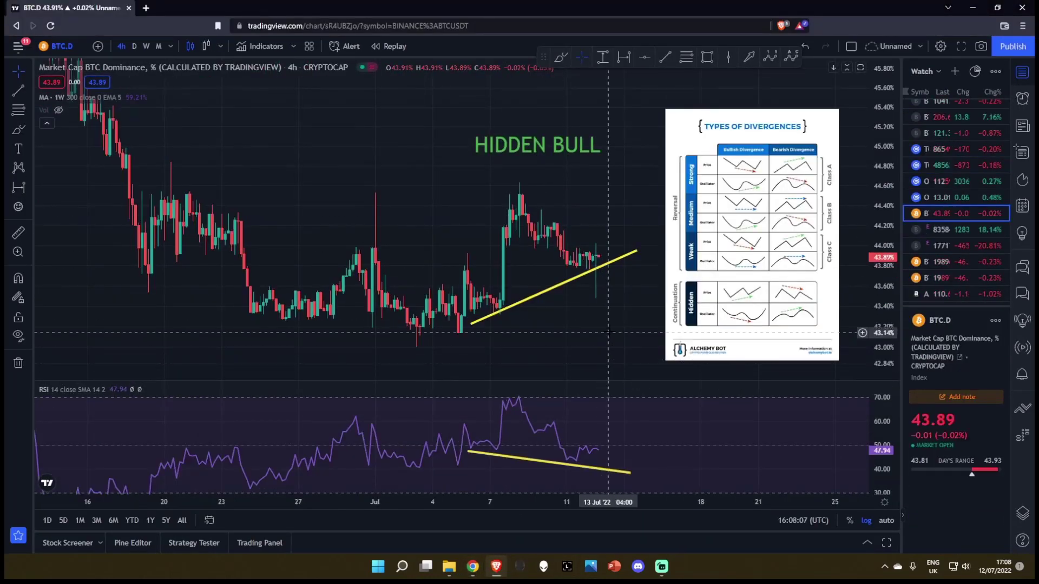
left_click_drag(608, 333, 604, 332)
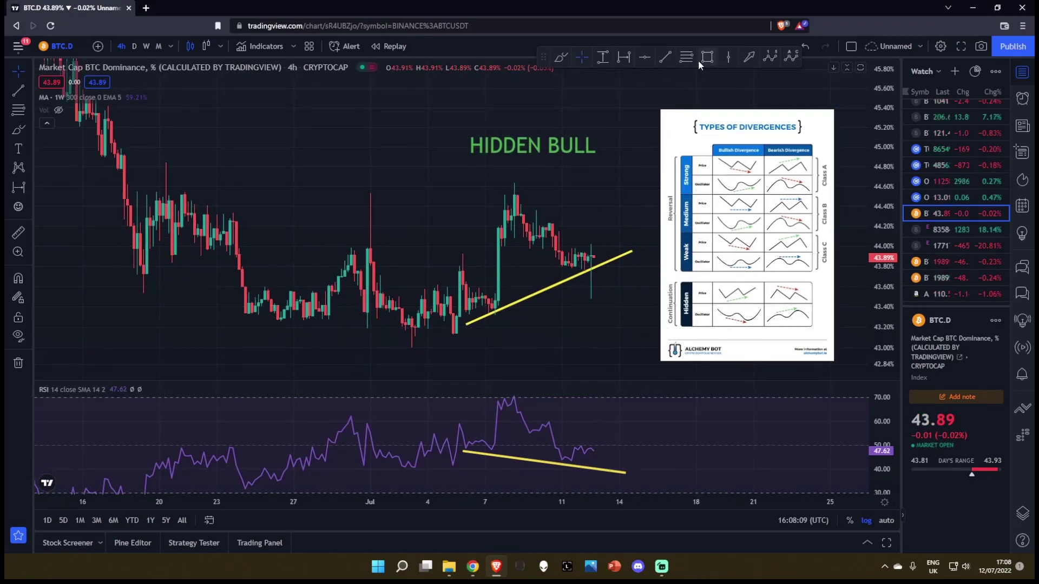
left_click(624, 58)
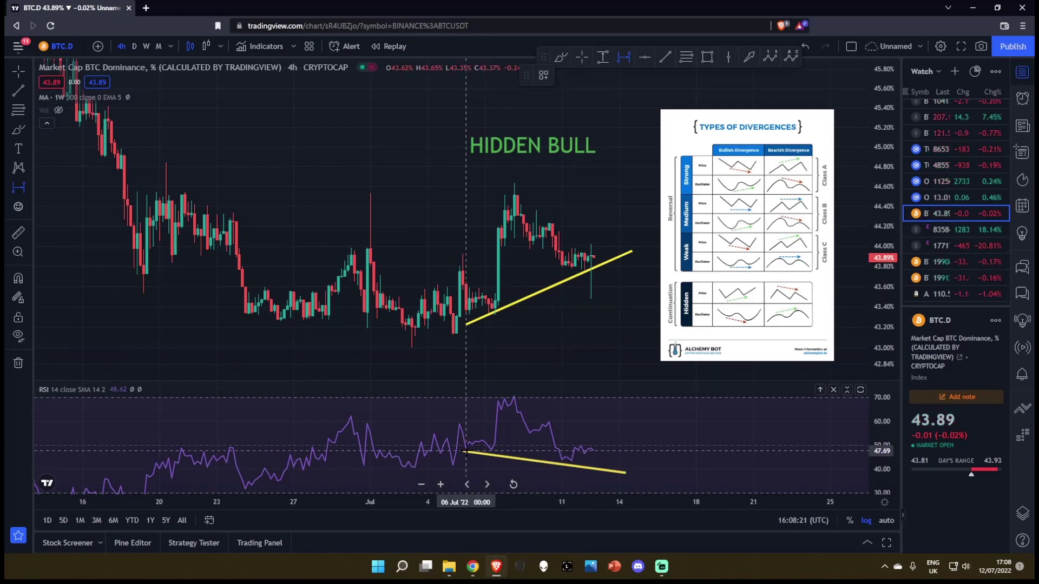
mouse_move(466, 319)
left_mouse_down()
mouse_move(579, 212)
mouse_move(596, 234)
left_mouse_up()
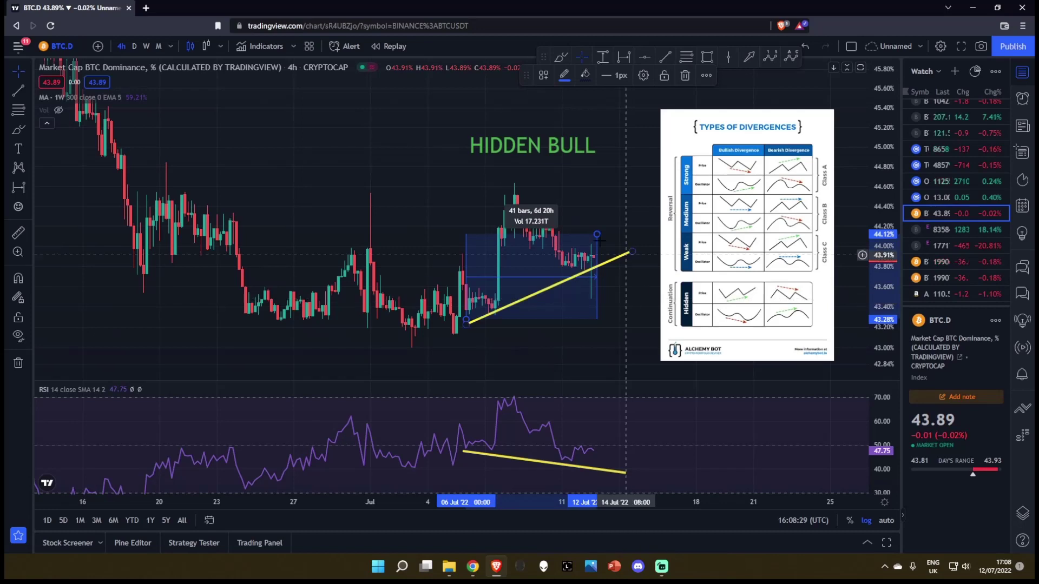
left_click(620, 327)
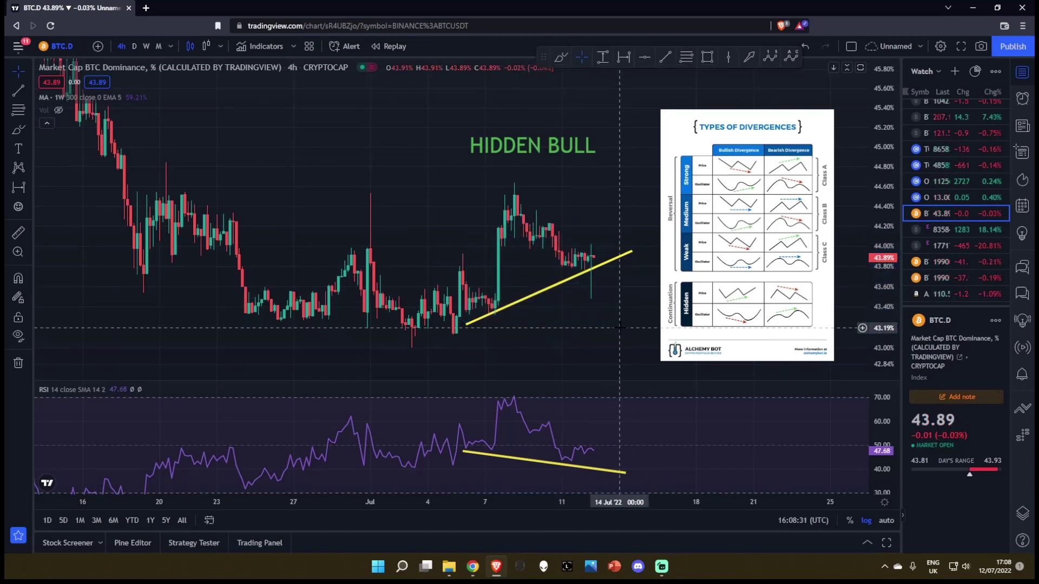
left_click_drag(619, 328, 600, 325)
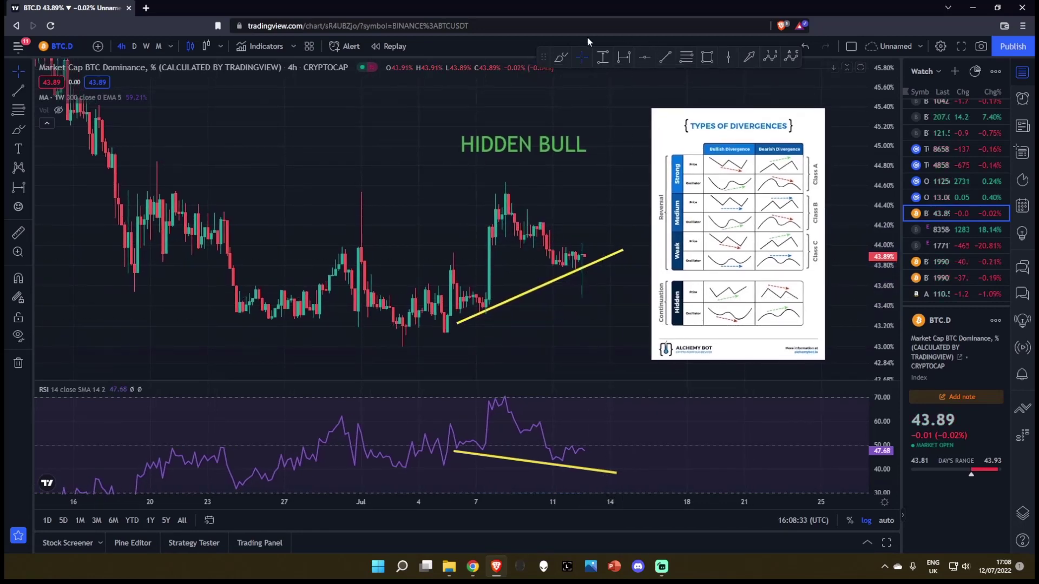
left_click(559, 57)
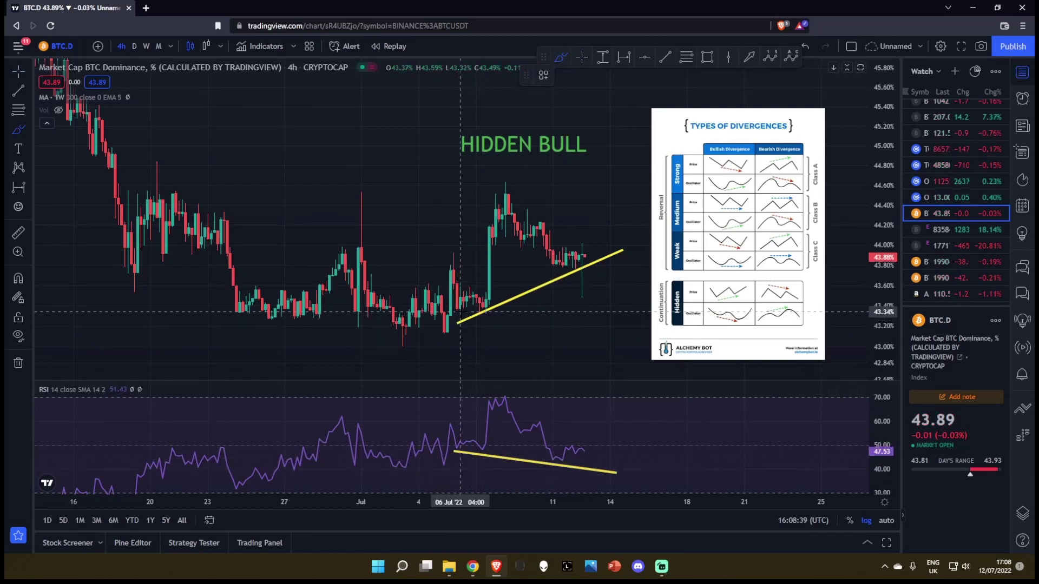
- Select the yellow price trendline and then deselect it
left_click(459, 321)
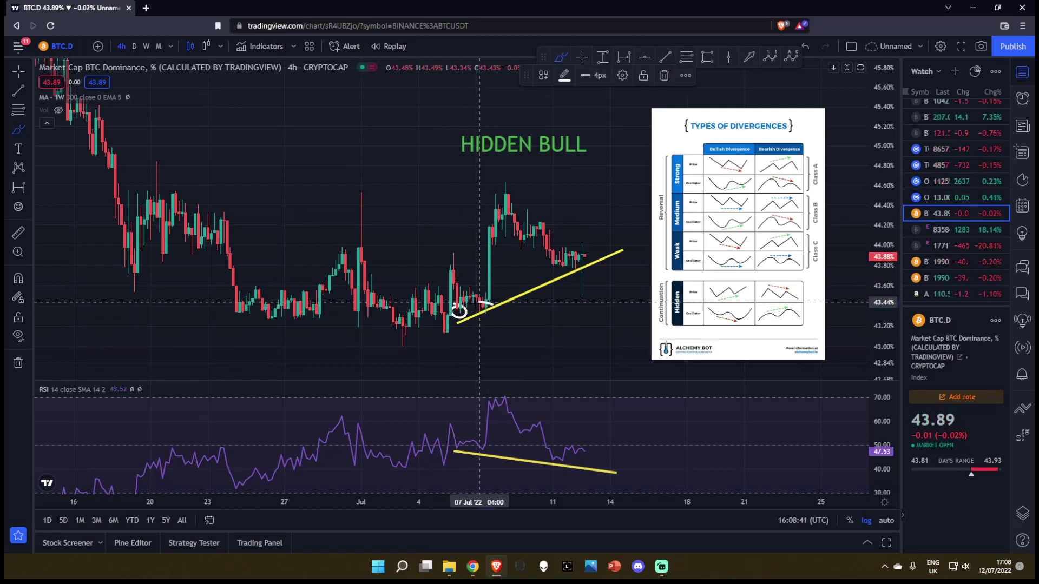
left_click(488, 307)
left_click(592, 254)
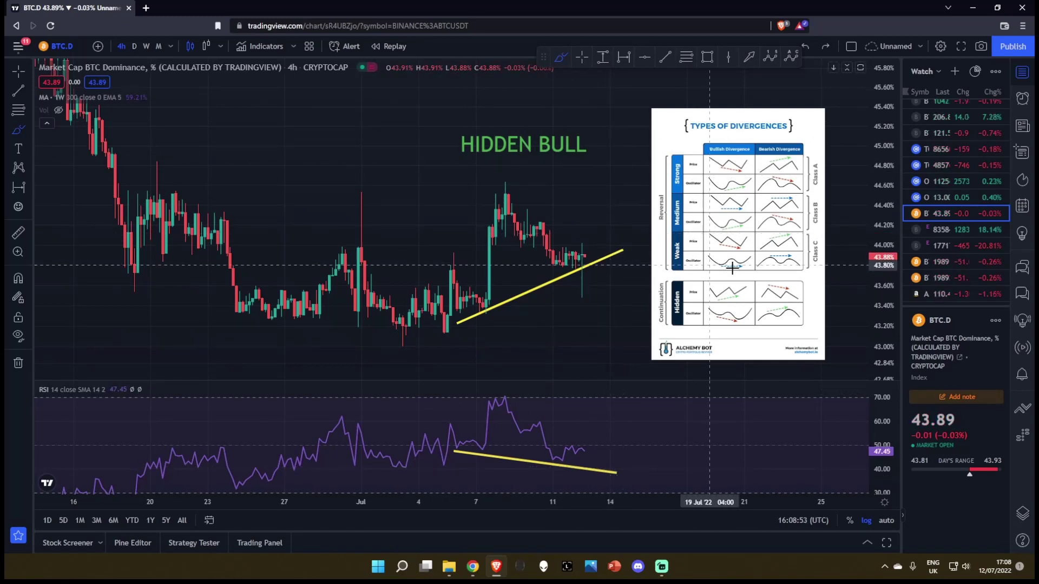
- Sketch a purple projected path right of the candles, then delete the purple circle around the Hidden row
left_click_drag(652, 274, 636, 324)
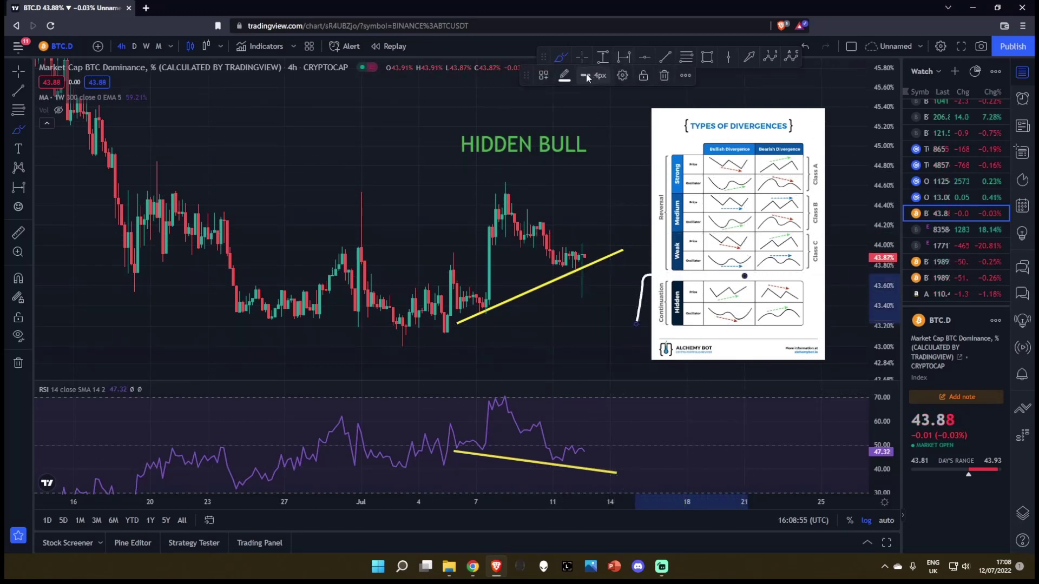
left_click(565, 75)
left_click(663, 112)
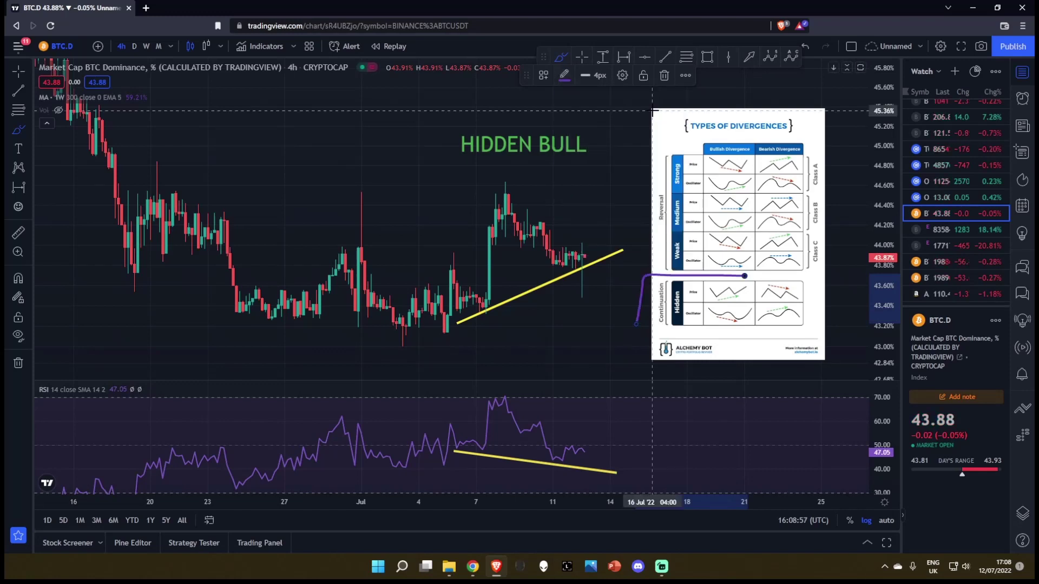
mouse_move(747, 273)
left_mouse_down()
mouse_move(652, 272)
mouse_move(655, 332)
mouse_move(734, 332)
mouse_move(755, 281)
mouse_move(732, 272)
left_mouse_up()
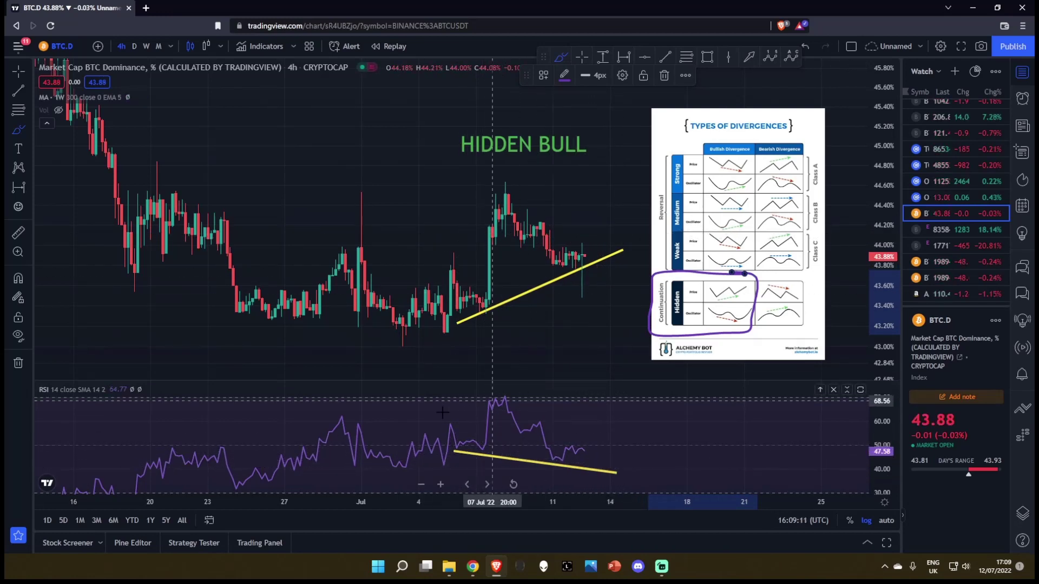
key("Delete")
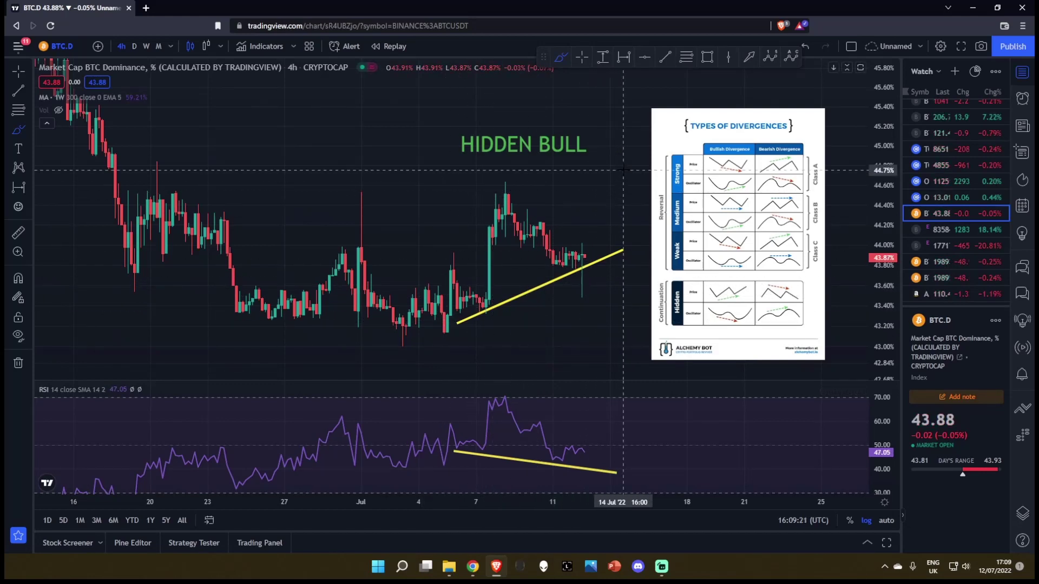
- Go to the BTC Fibs chart window, back to Hidden Bull, and return to BTC Fibs
left_click(473, 576)
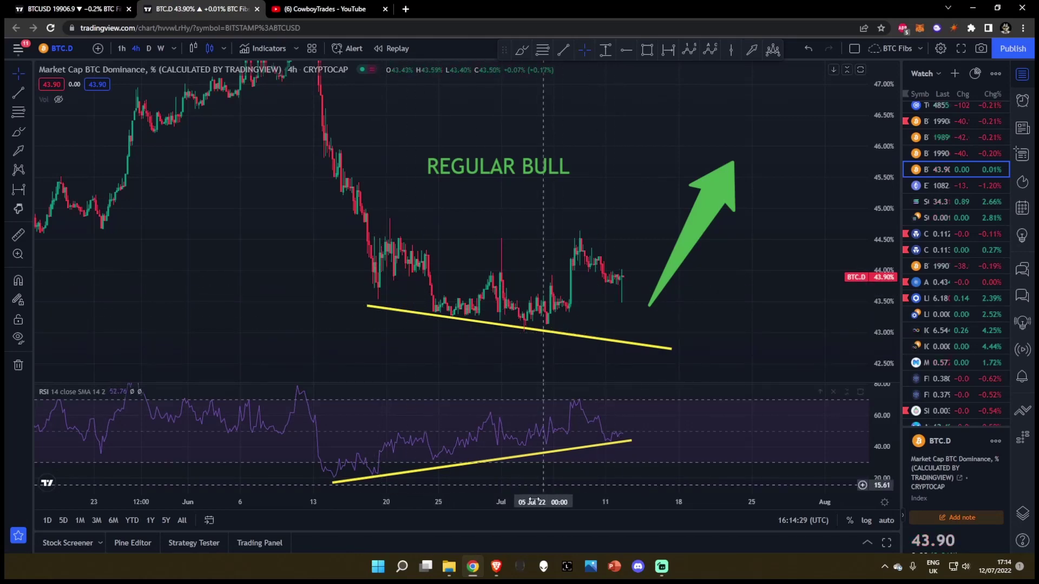
left_click(502, 569)
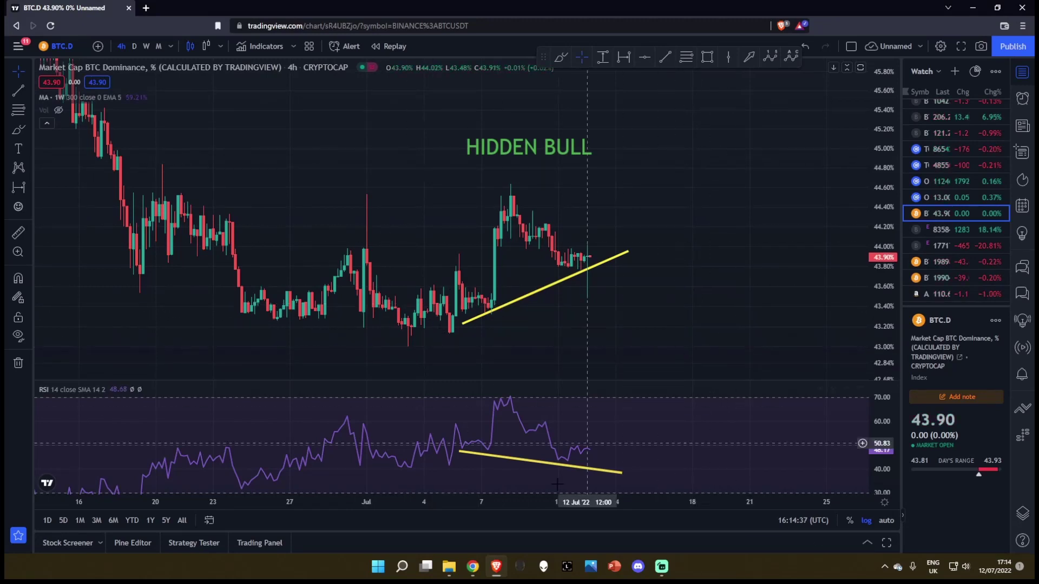
left_click(472, 567)
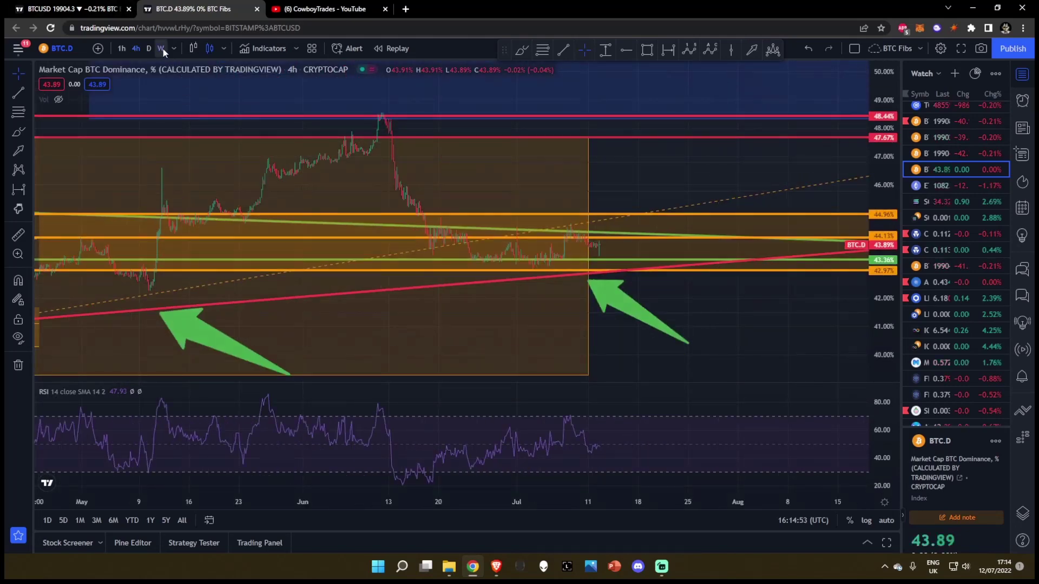
- Set the BTC Fibs chart to weekly (W) candles and zoom to fit, briefly visiting the YouTube tab
left_click(161, 48)
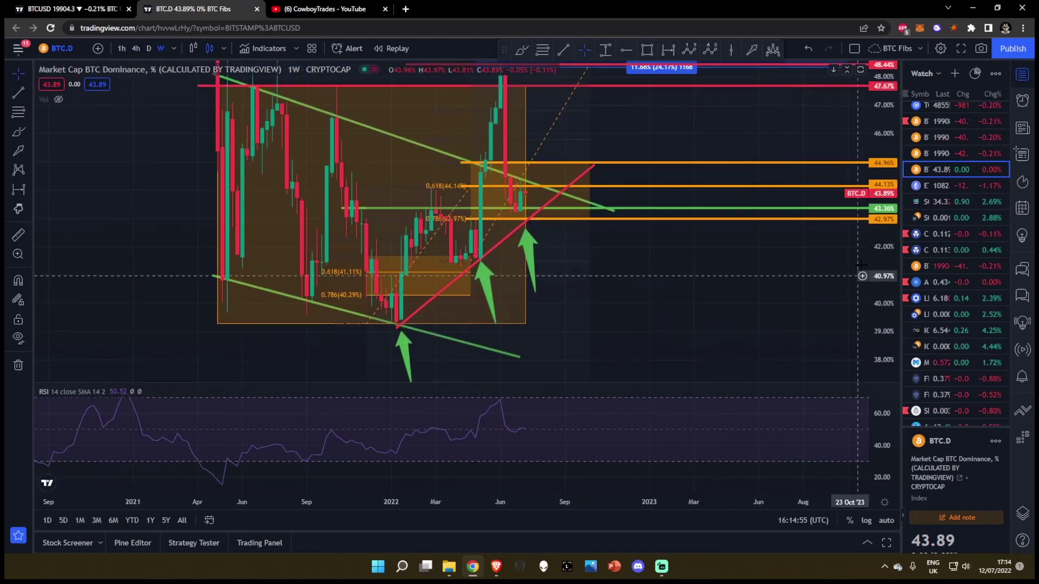
scroll(861, 265, "up", 5)
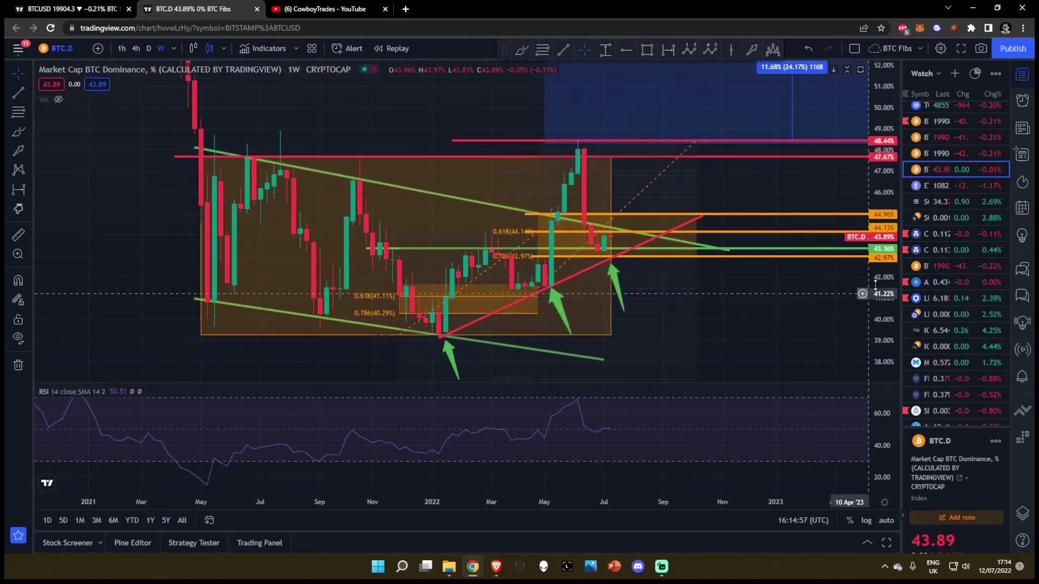
mouse_move(875, 284)
left_mouse_down()
mouse_move(876, 303)
mouse_move(876, 285)
left_mouse_up()
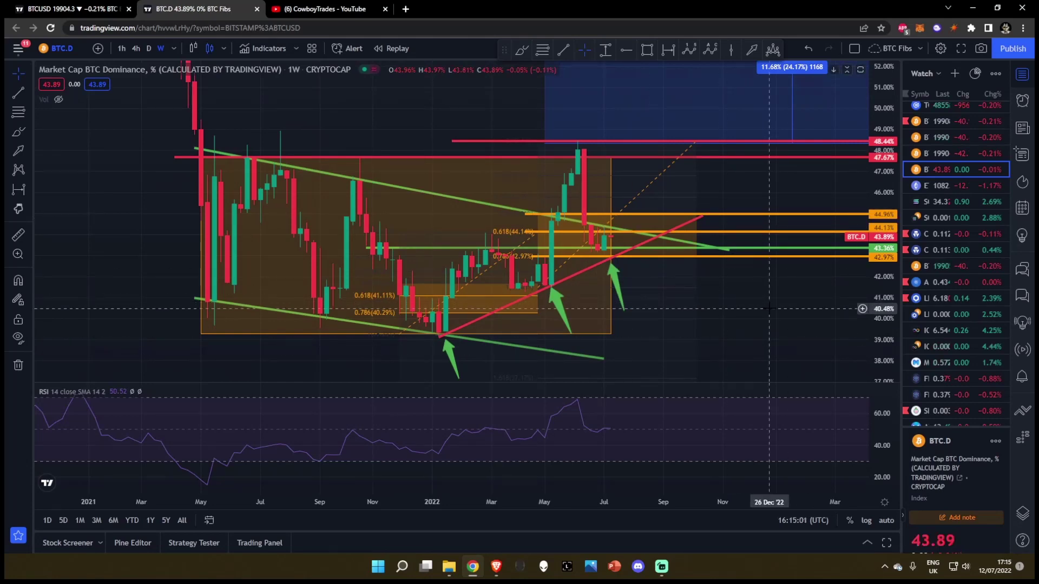
left_click(344, 6)
scroll(638, 384, "down", 7)
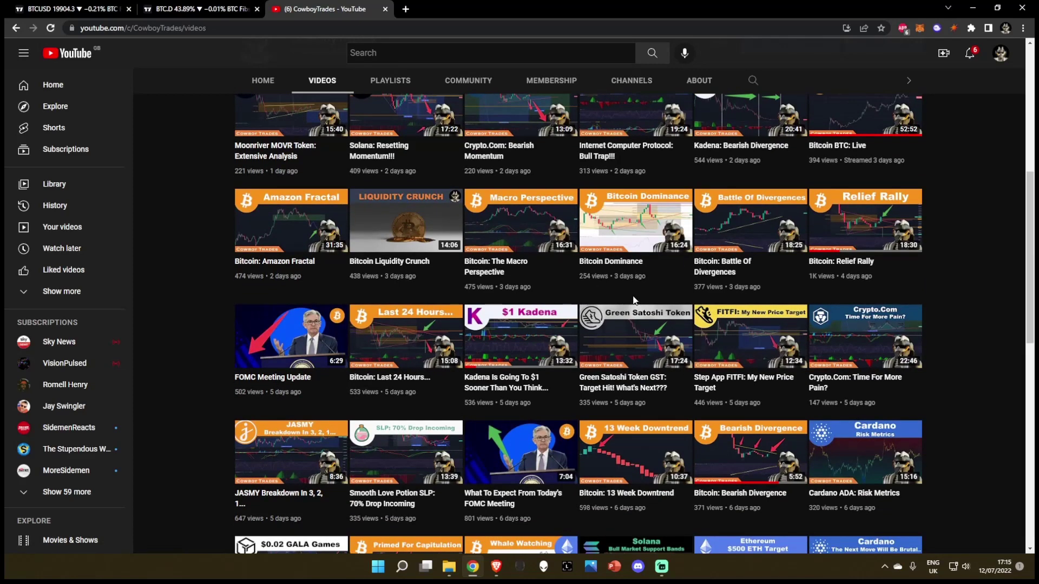
left_click(200, 9)
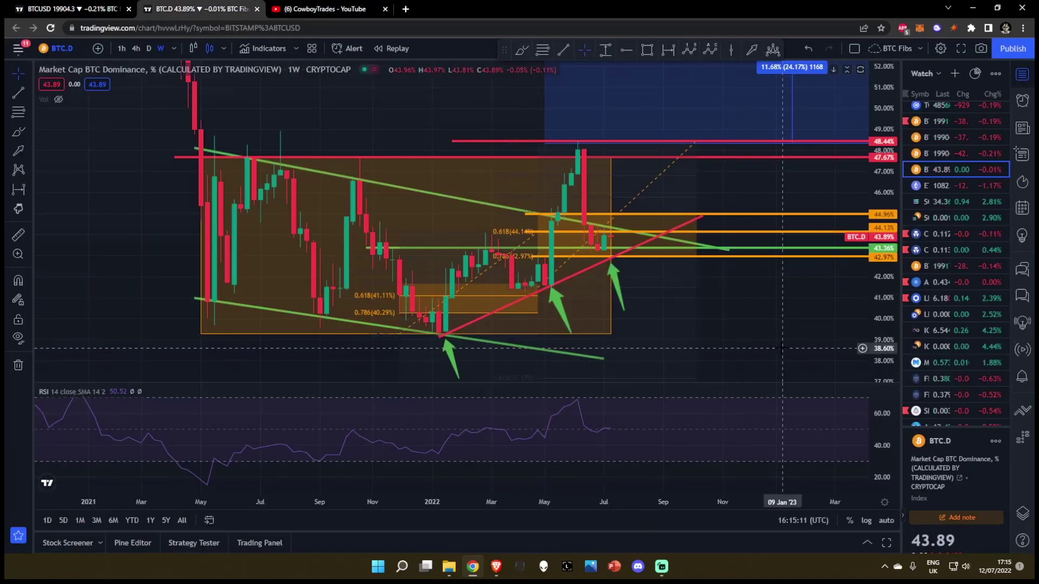
- Switch to 1D daily candles, rescale the price axis, and start a trendline at the late-June low
type("1D")
key("Return")
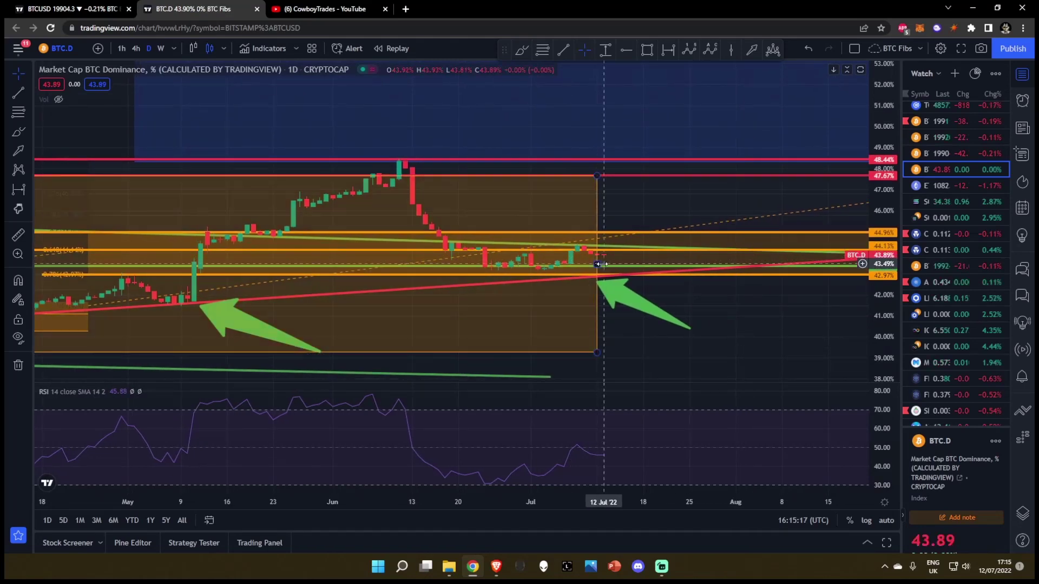
scroll(610, 270, "down", 2)
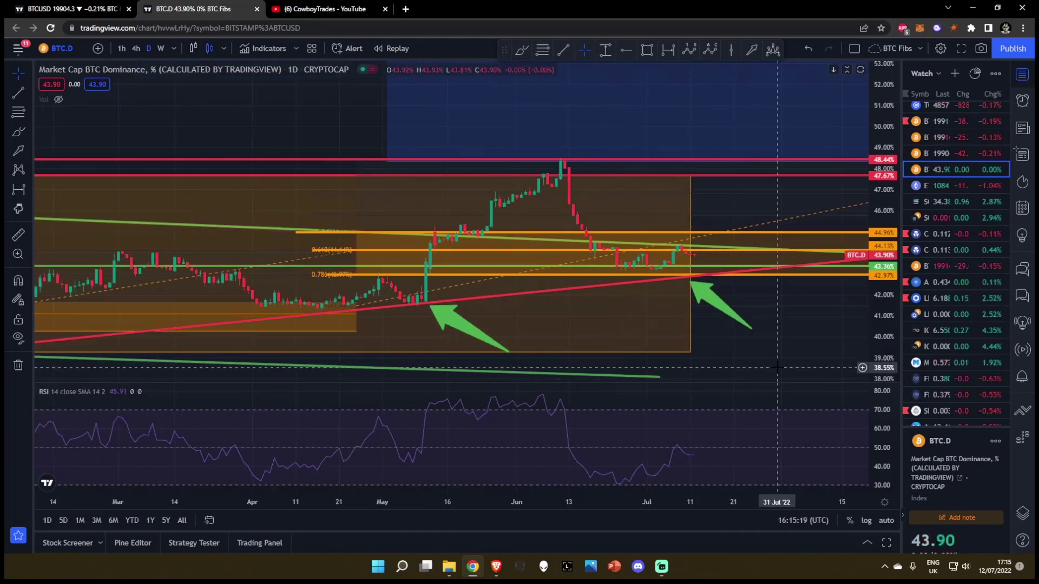
scroll(782, 248, "down", 2)
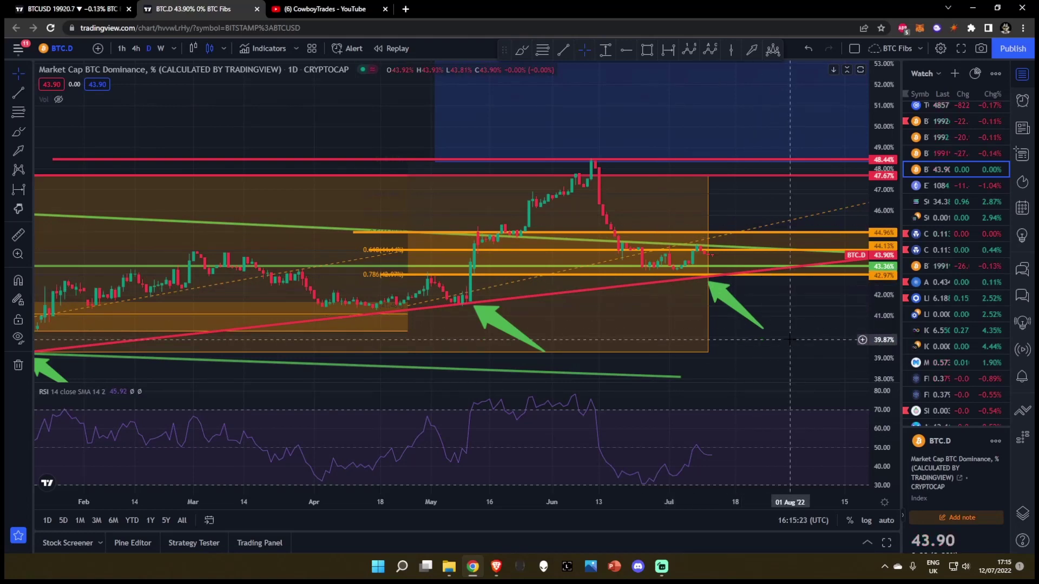
scroll(790, 340, "up", 3)
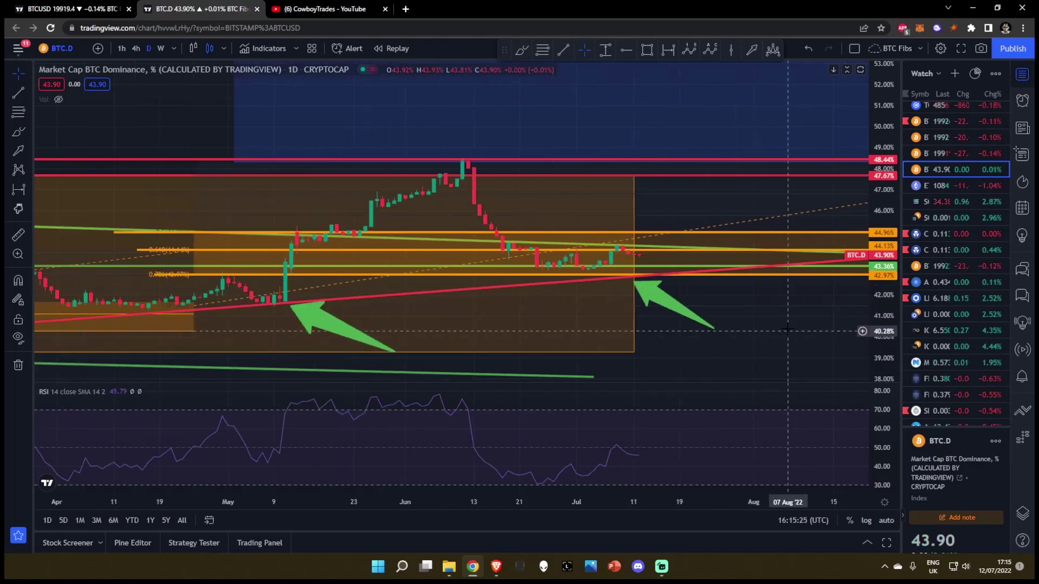
scroll(868, 205, "up", 3)
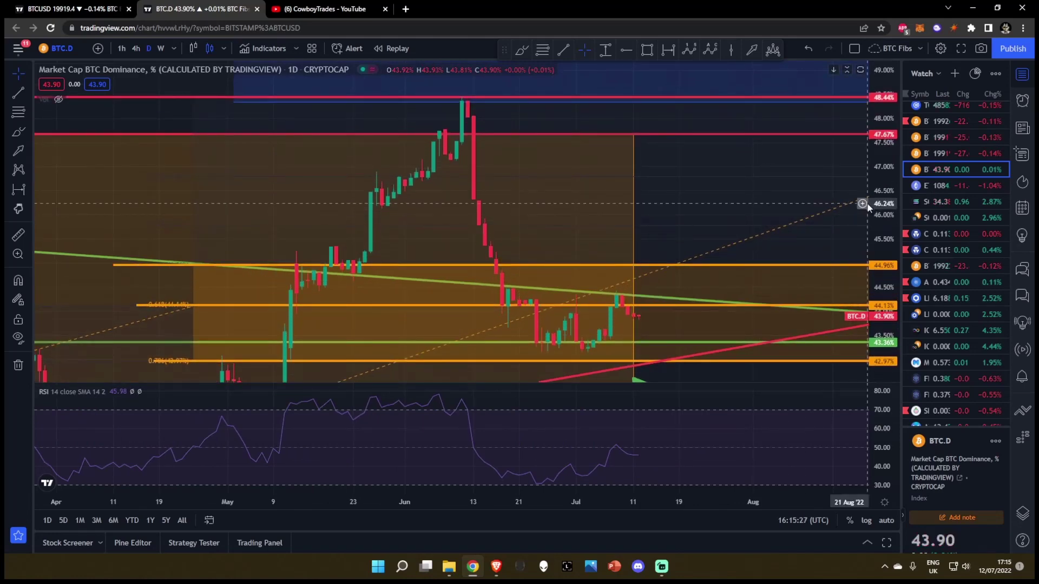
left_click_drag(868, 204, 843, 222)
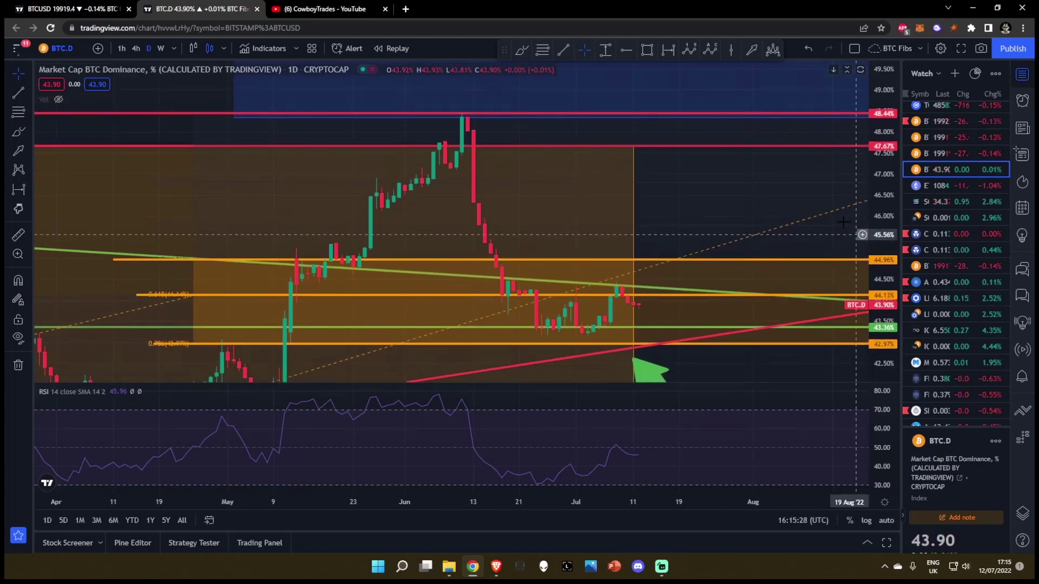
left_click(564, 50)
left_click(520, 311)
- End the trendline near 44.79% in late July, then sketch and cancel a head-and-shoulders pattern
left_click(691, 267)
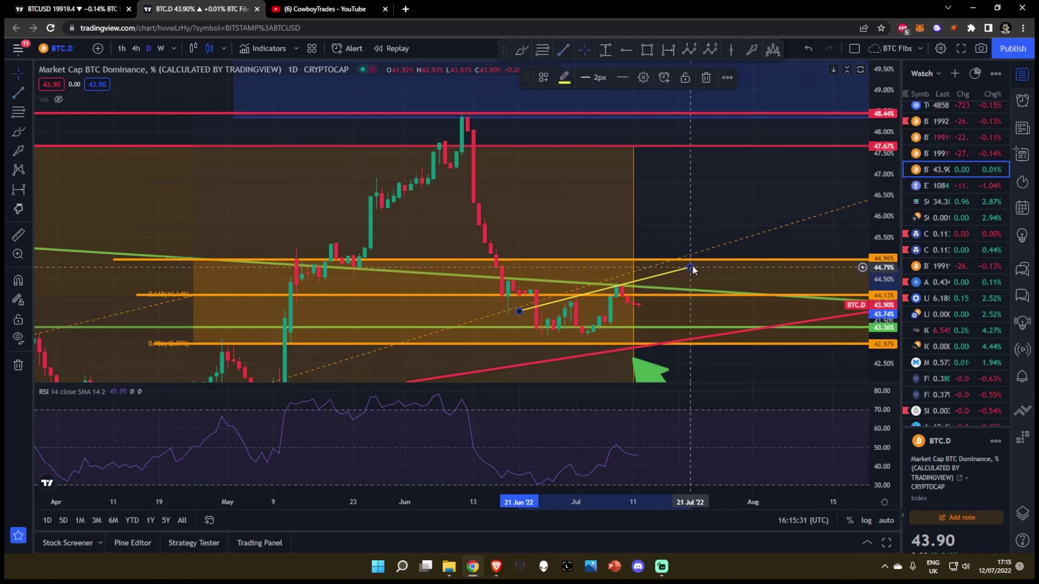
left_click(772, 50)
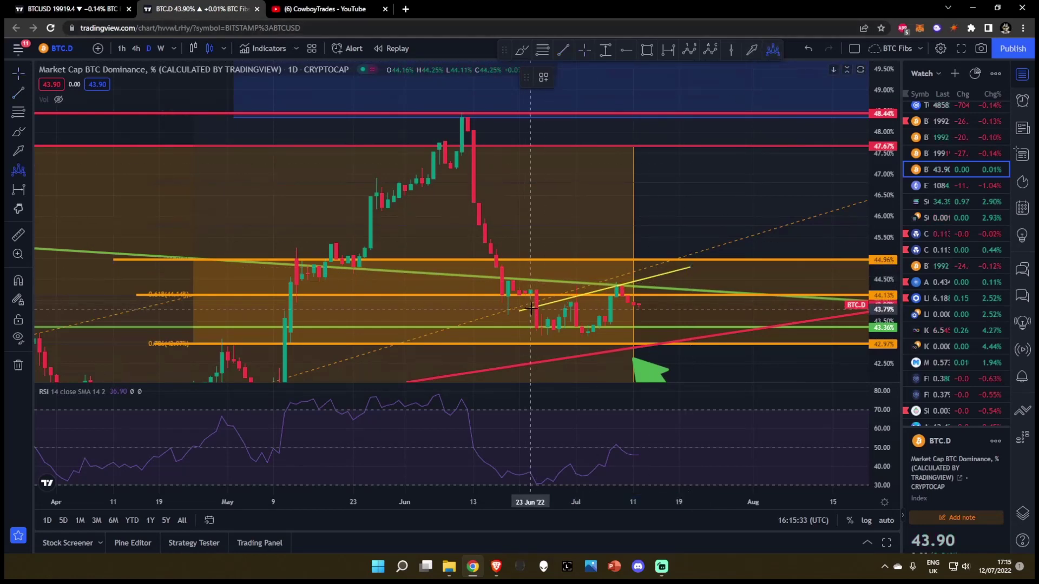
left_click(530, 307)
left_click(547, 332)
left_click(572, 296)
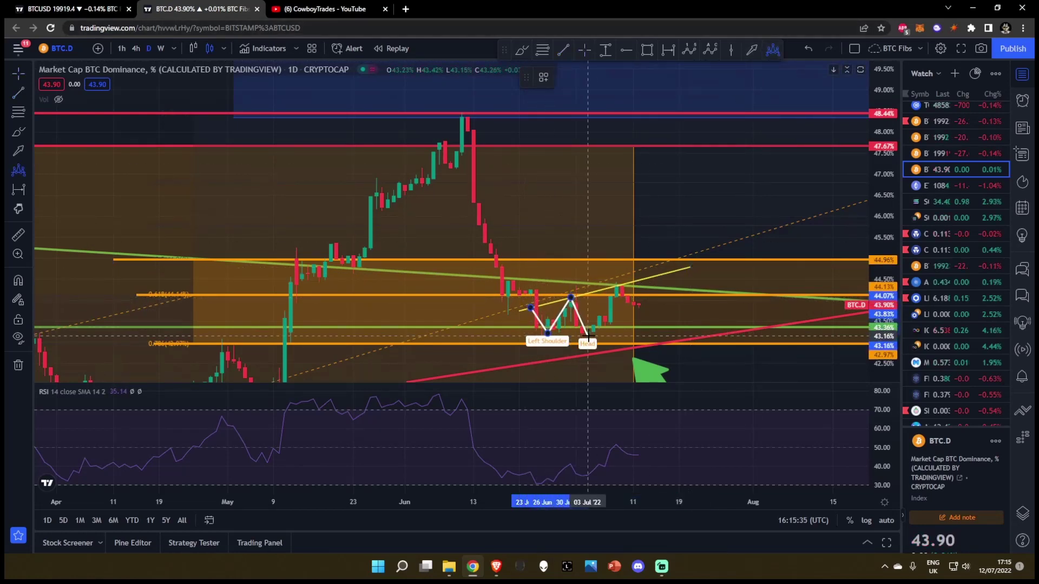
left_click(587, 336)
left_click(617, 285)
left_click(640, 307)
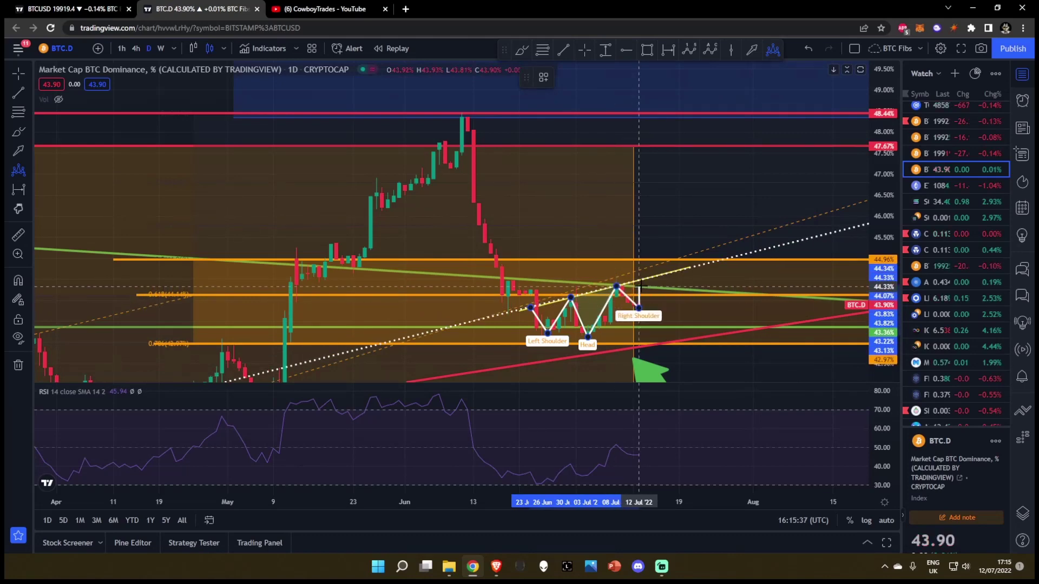
key("Escape")
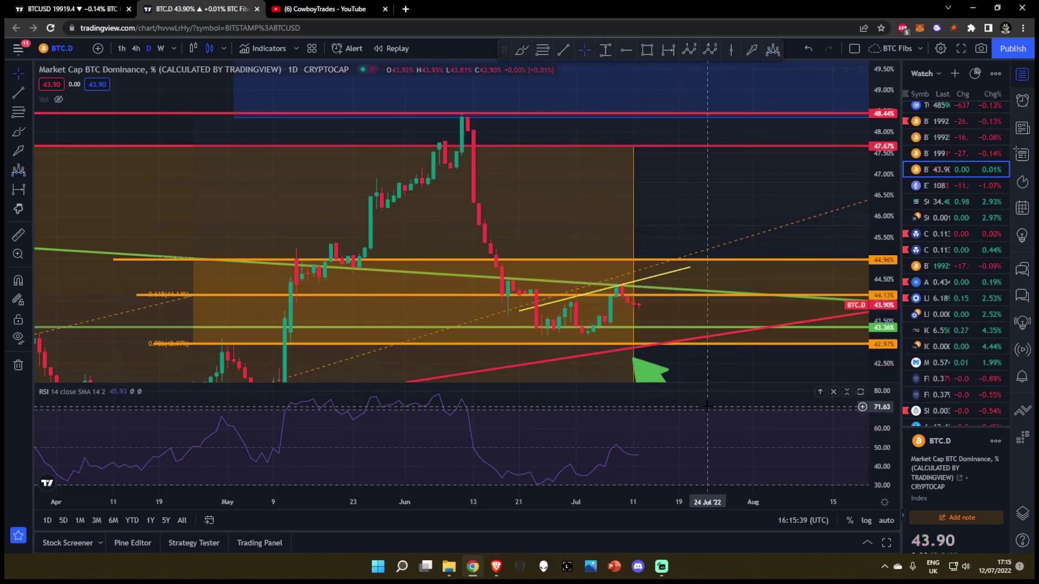
- Show the BTC.D chart as weekly Heikin Ashi candles with a wider price range and later dates
left_click(160, 49)
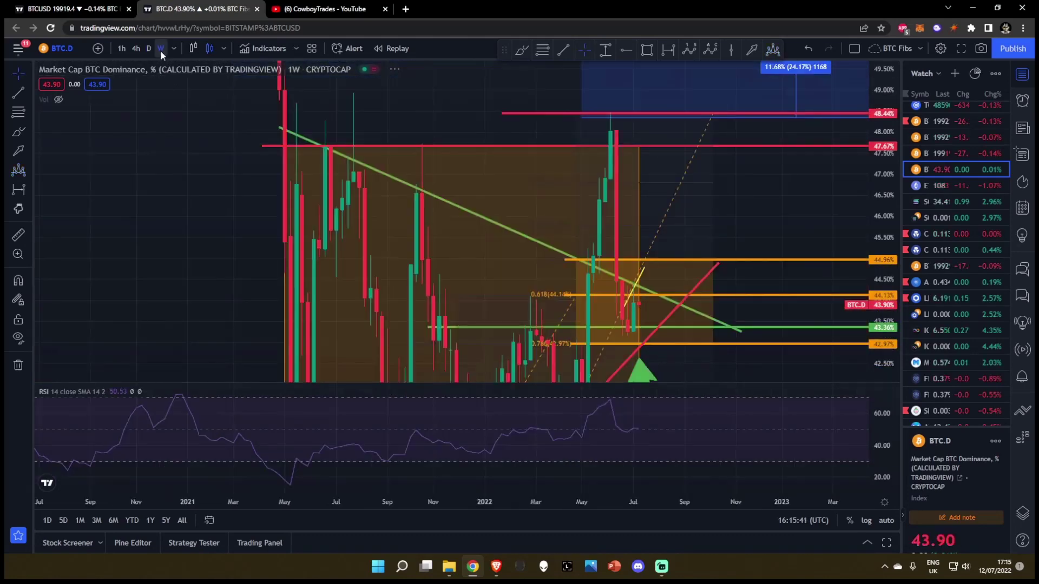
left_click_drag(890, 222, 888, 268)
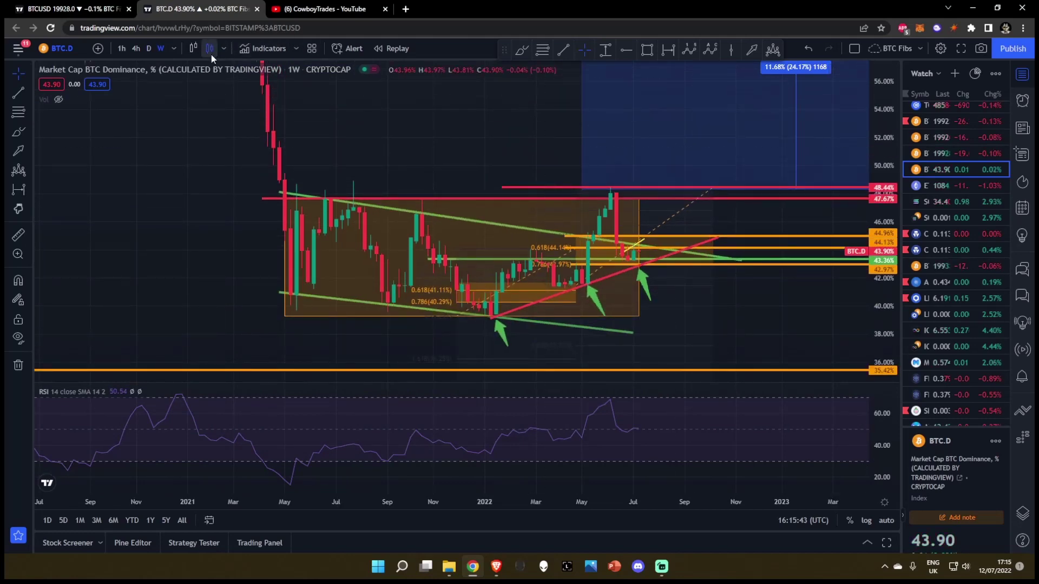
left_click(195, 50)
scroll(736, 297, "up", 5)
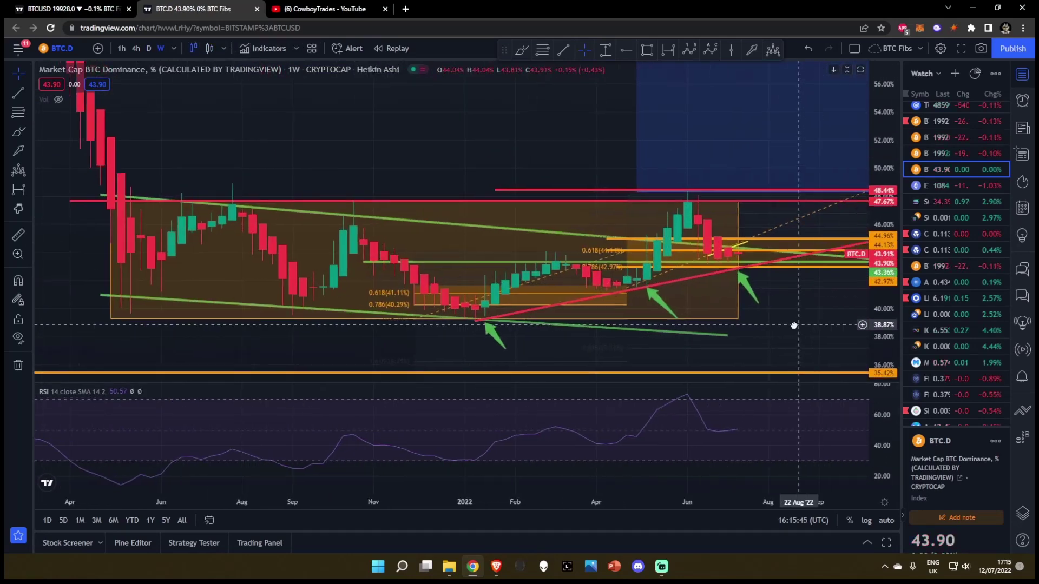
left_click_drag(567, 272, 478, 278)
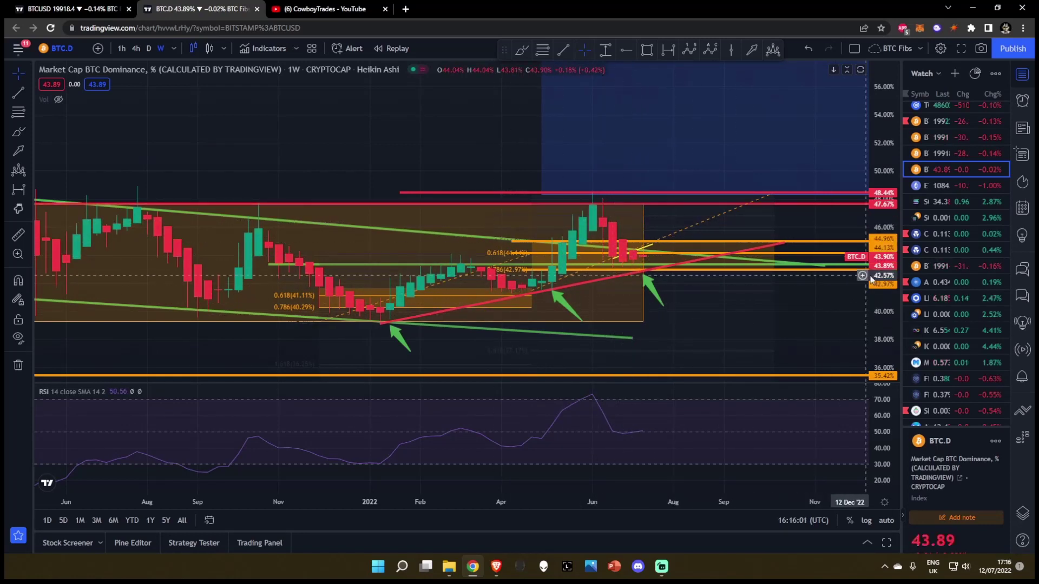
- Bring up the daily BTCUSD Kraken chart with its yellow triangles and red arrows in view
left_click_drag(888, 274, 884, 266)
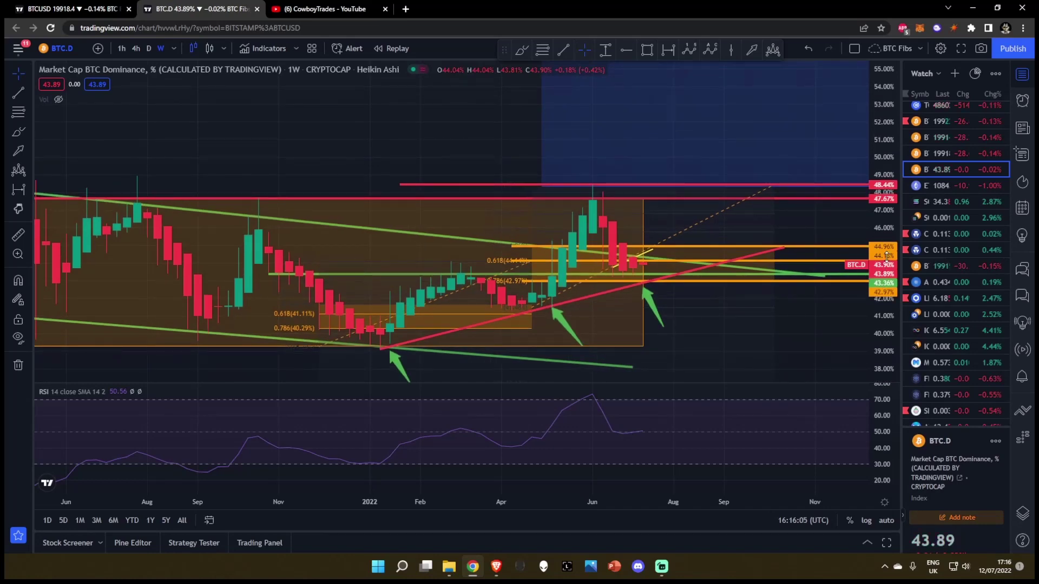
left_click(53, 9)
left_click_drag(774, 263, 748, 235)
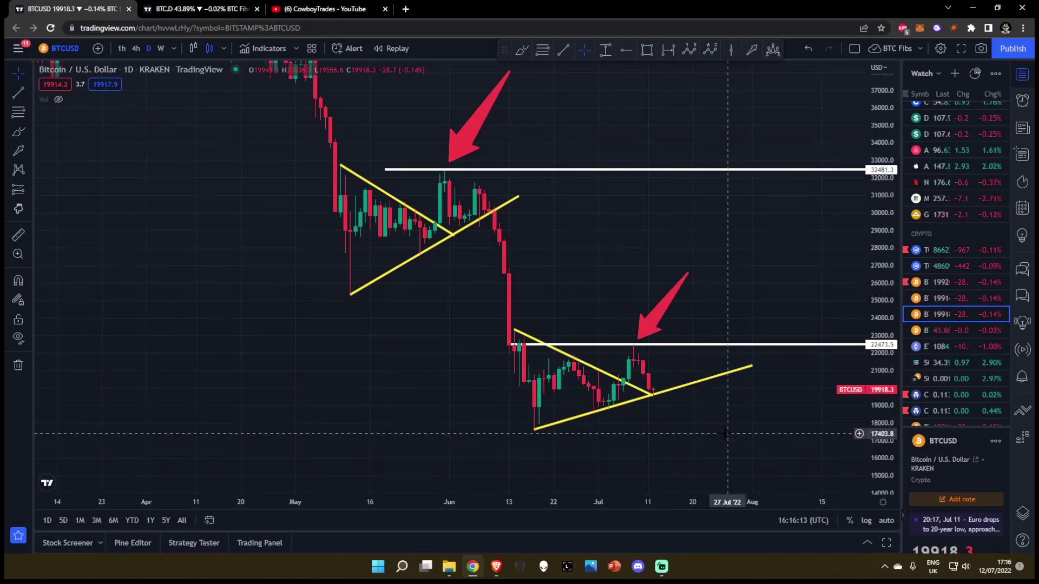
- Return to BTC.D as regular weekly candles, viewing the 2021 to 2023 range
left_click(200, 9)
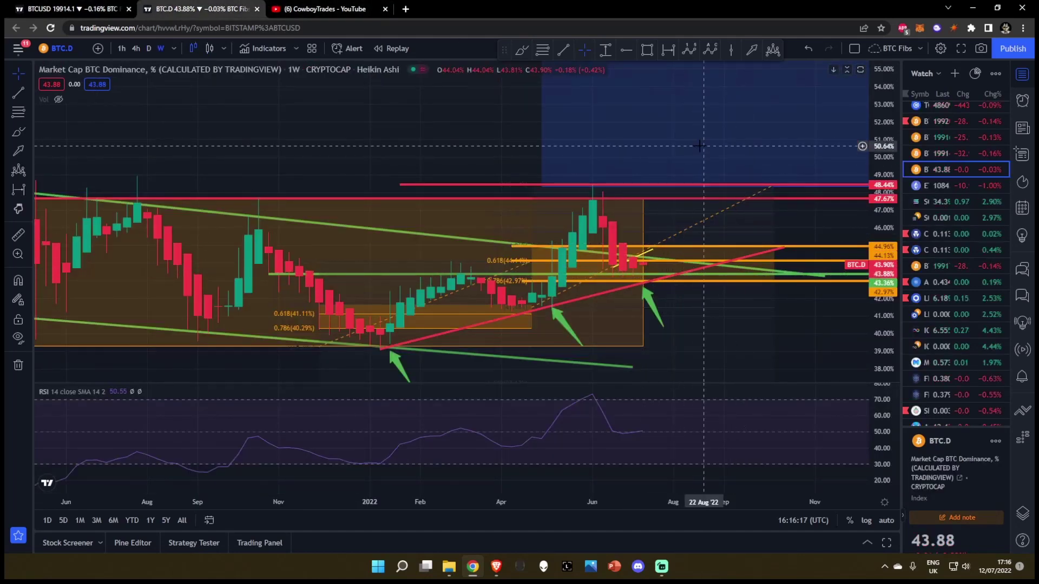
scroll(805, 244, "down", 5)
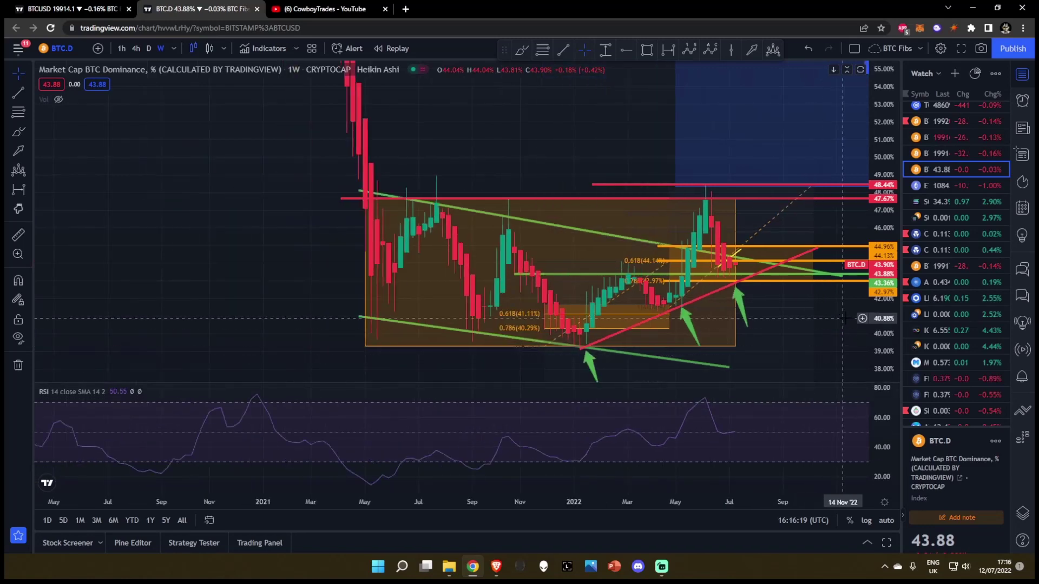
left_click_drag(883, 234, 883, 260)
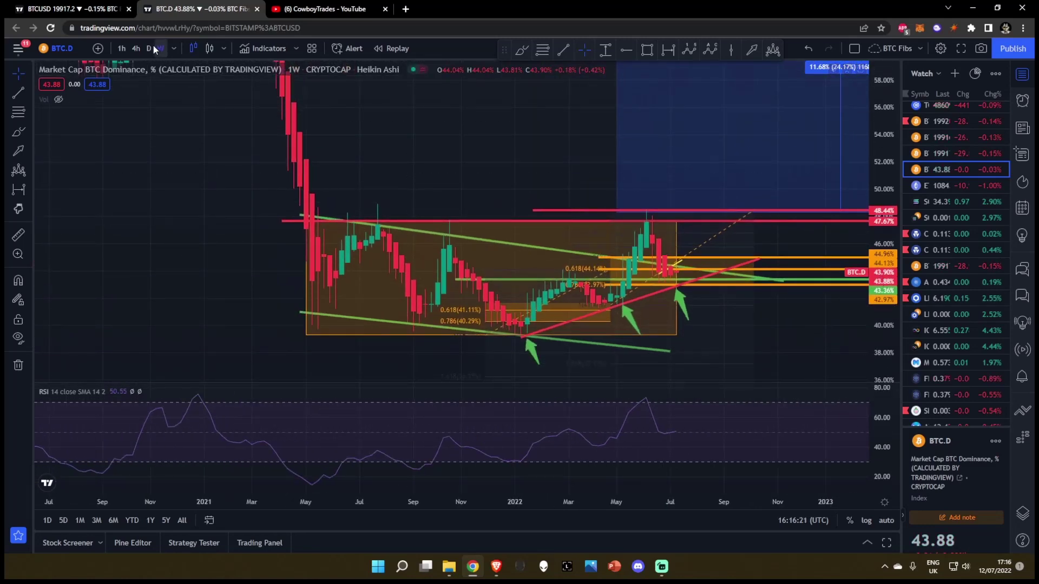
left_click(210, 50)
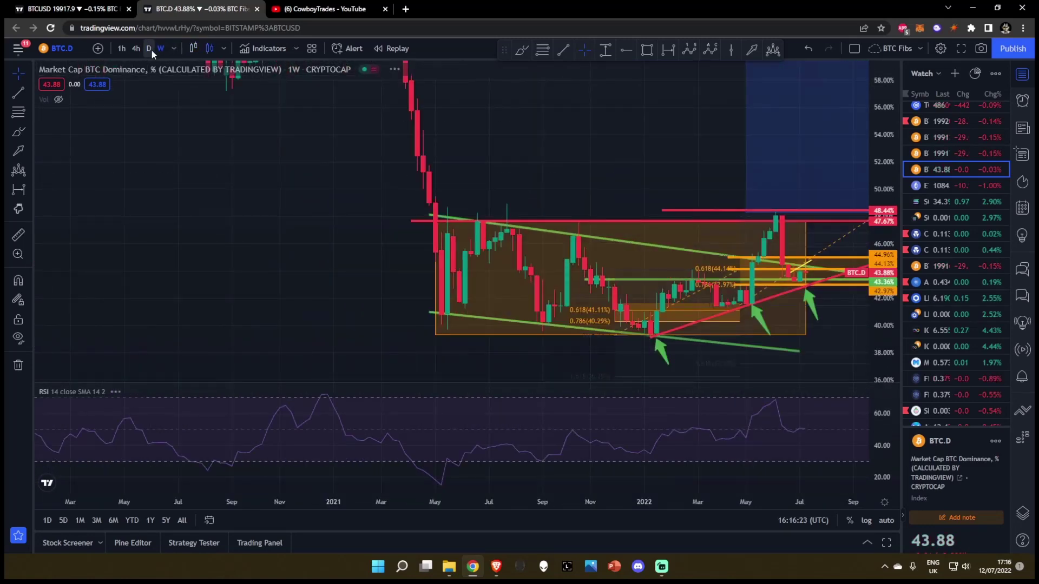
left_click(149, 48)
left_click(161, 48)
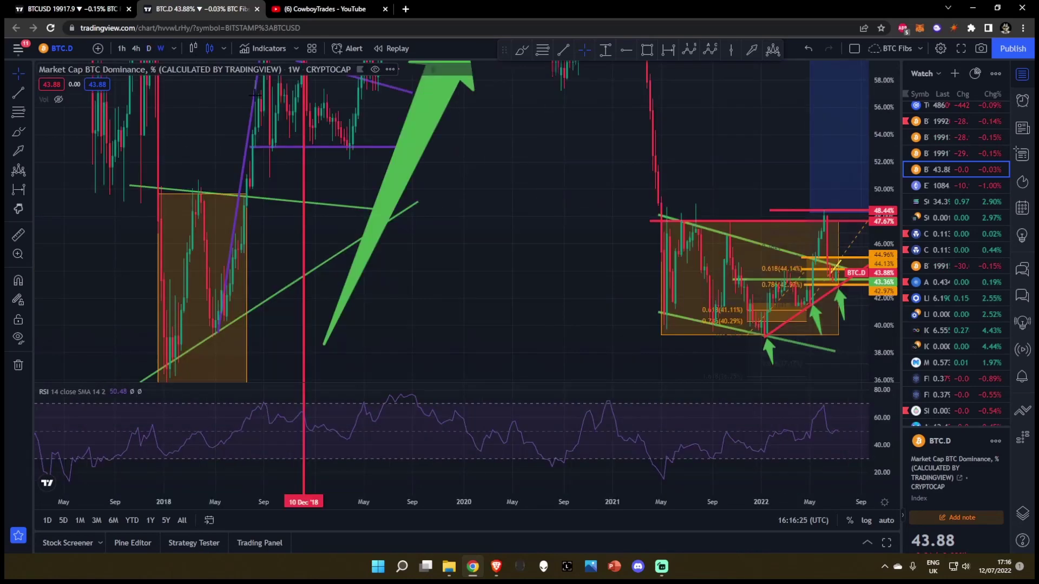
scroll(255, 93, "up", 3)
left_click_drag(487, 243, 767, 334)
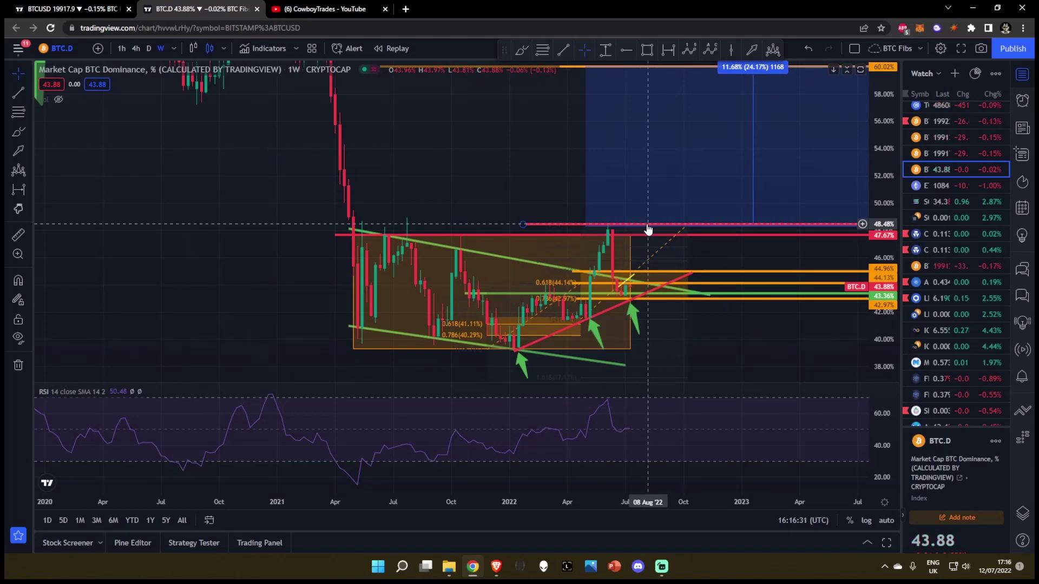
left_click(670, 50)
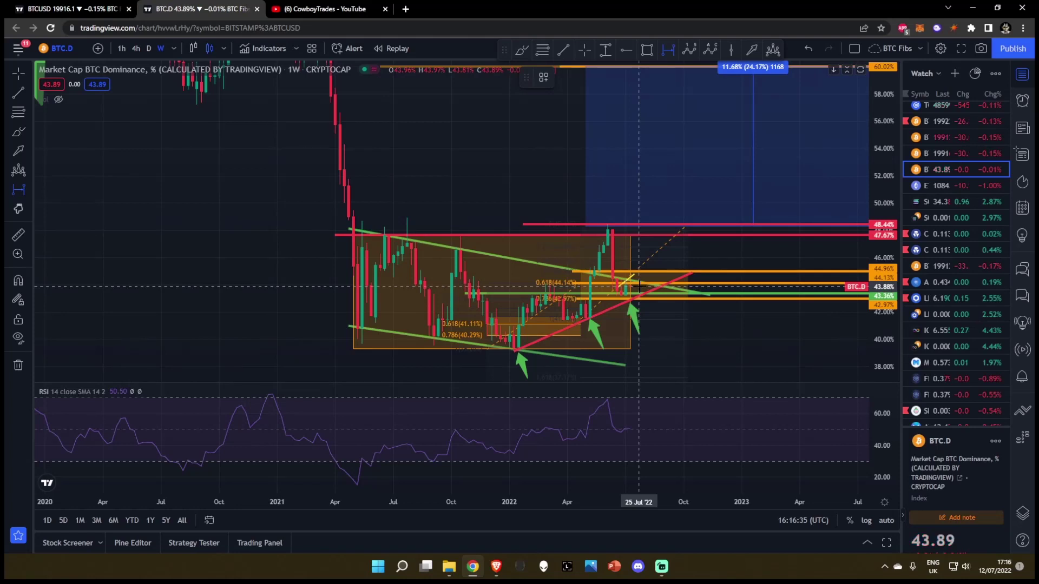
left_click(605, 50)
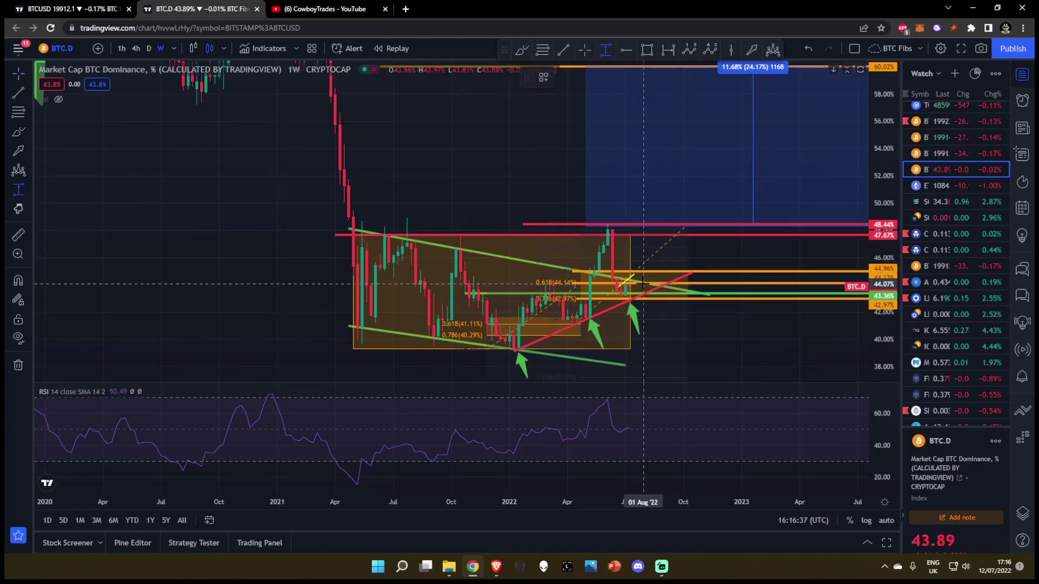
left_click(642, 287)
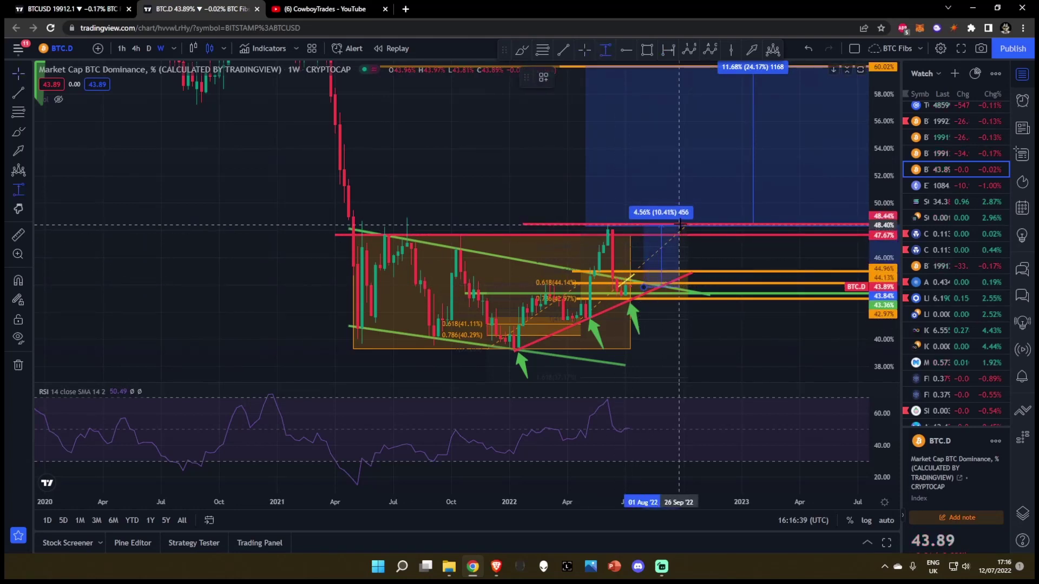
left_click(680, 223)
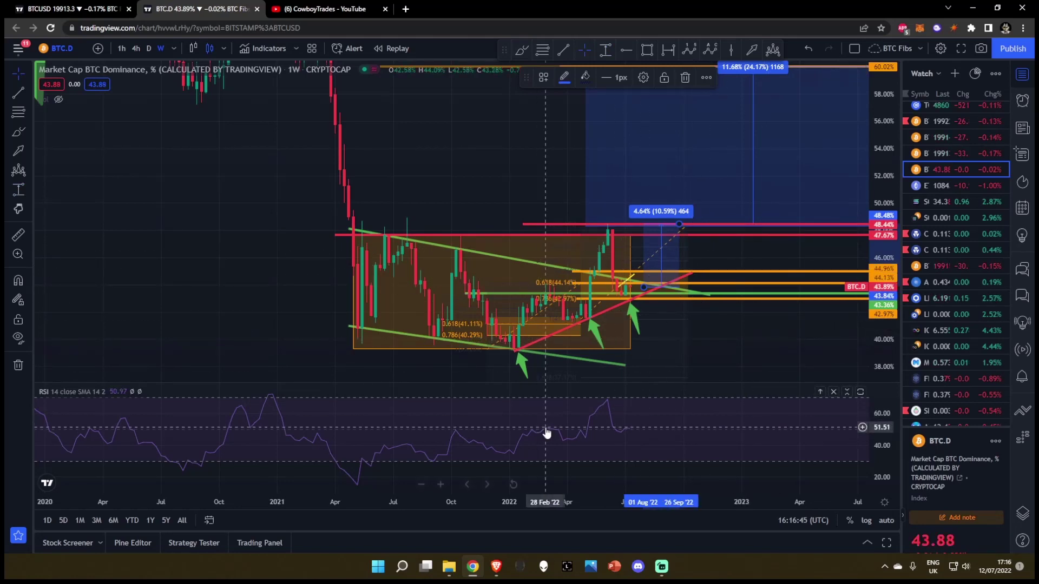
key("Delete")
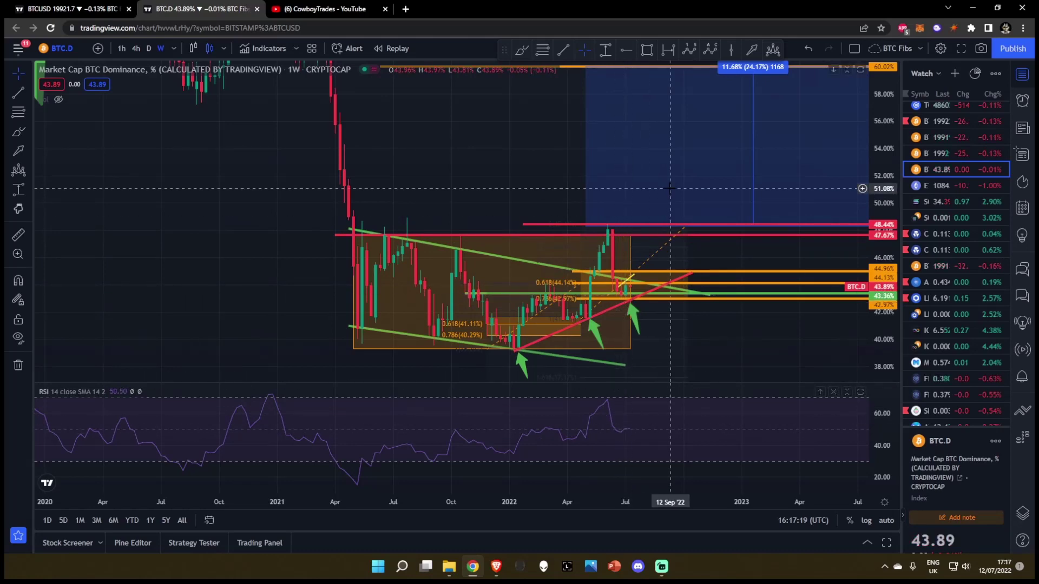
scroll(732, 336, "up", 1)
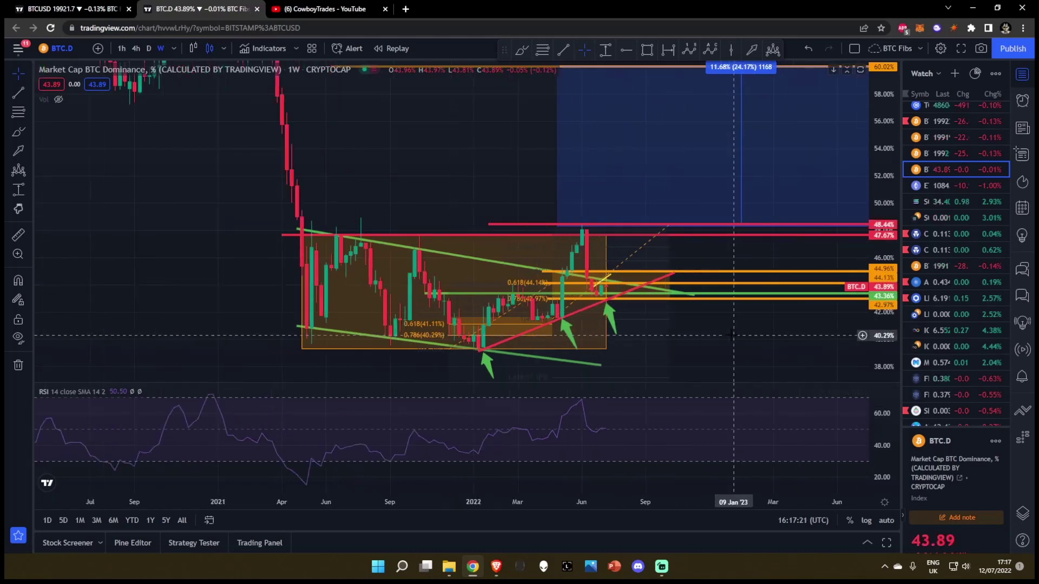
scroll(732, 336, "up", 2)
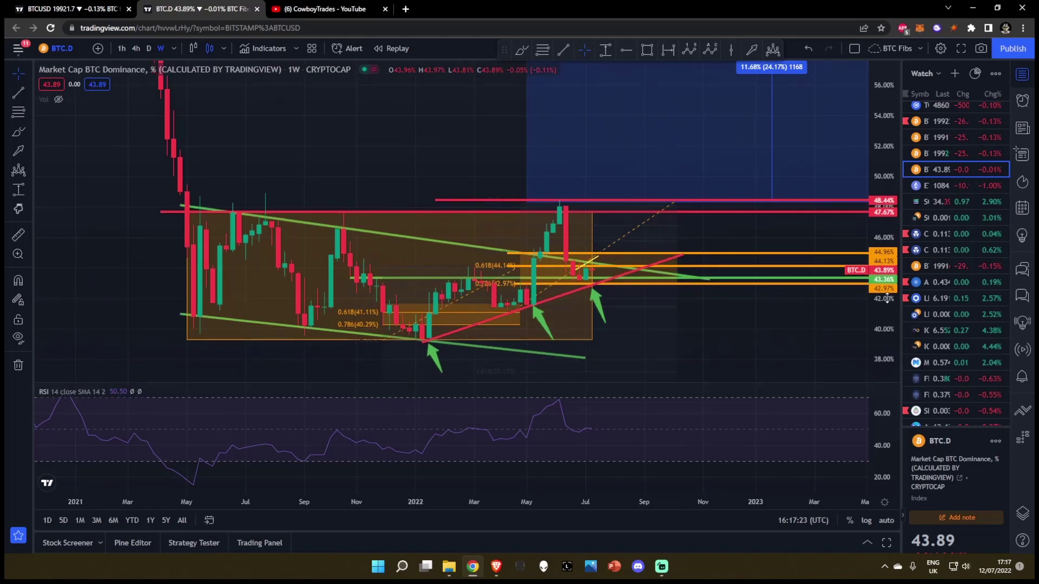
left_click_drag(888, 299, 893, 277)
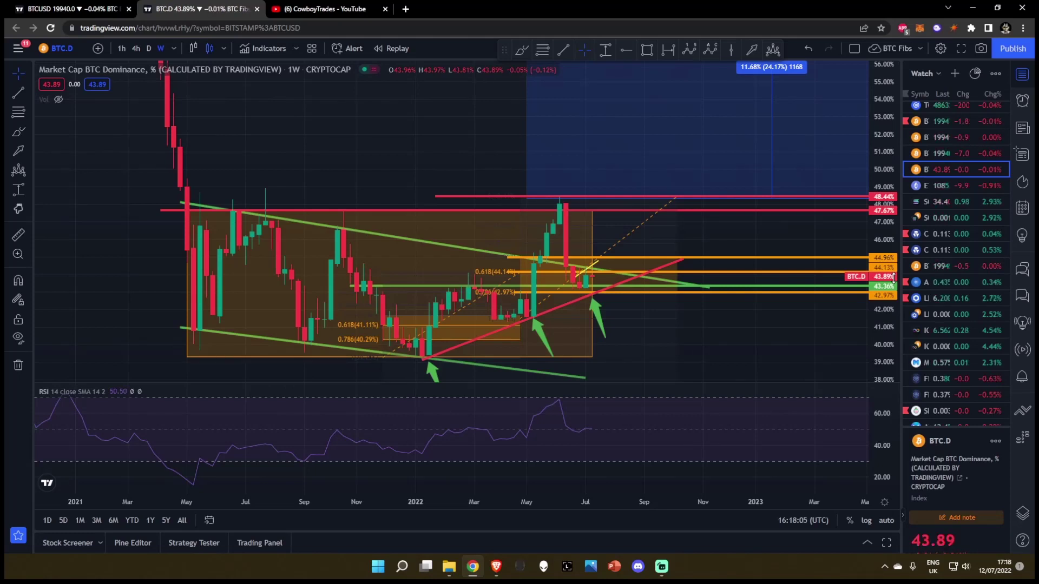
left_click_drag(894, 220, 897, 239)
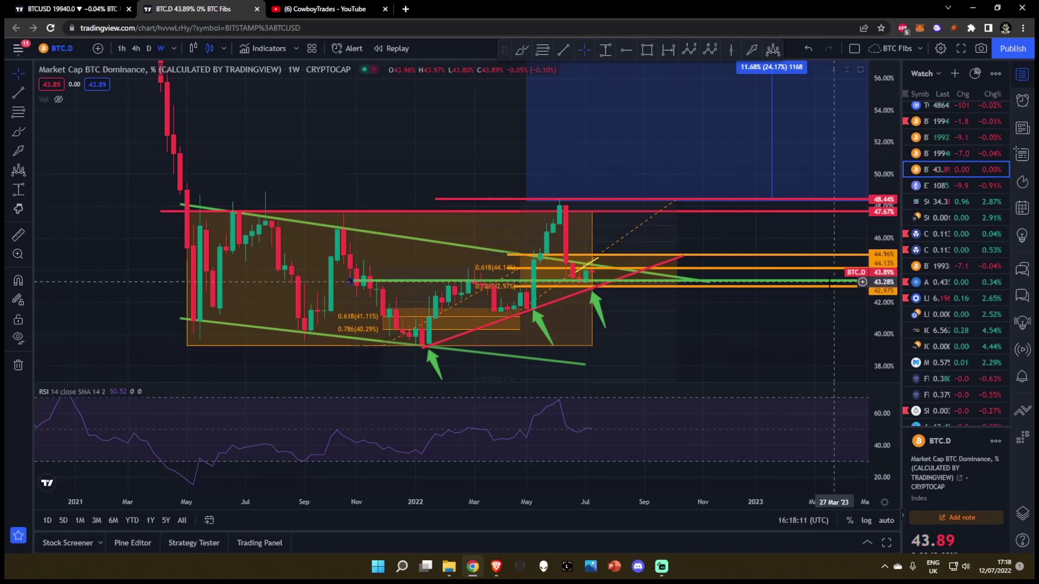
scroll(834, 281, "down", 3)
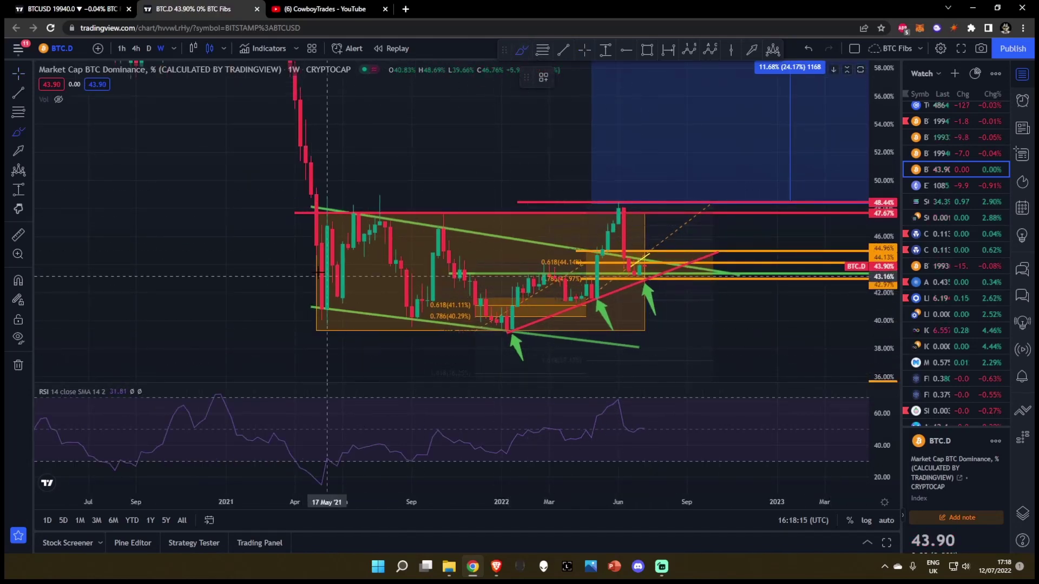
mouse_move(336, 301)
left_mouse_down()
mouse_move(375, 206)
mouse_move(412, 312)
mouse_move(433, 238)
mouse_move(502, 324)
mouse_move(581, 303)
left_mouse_up()
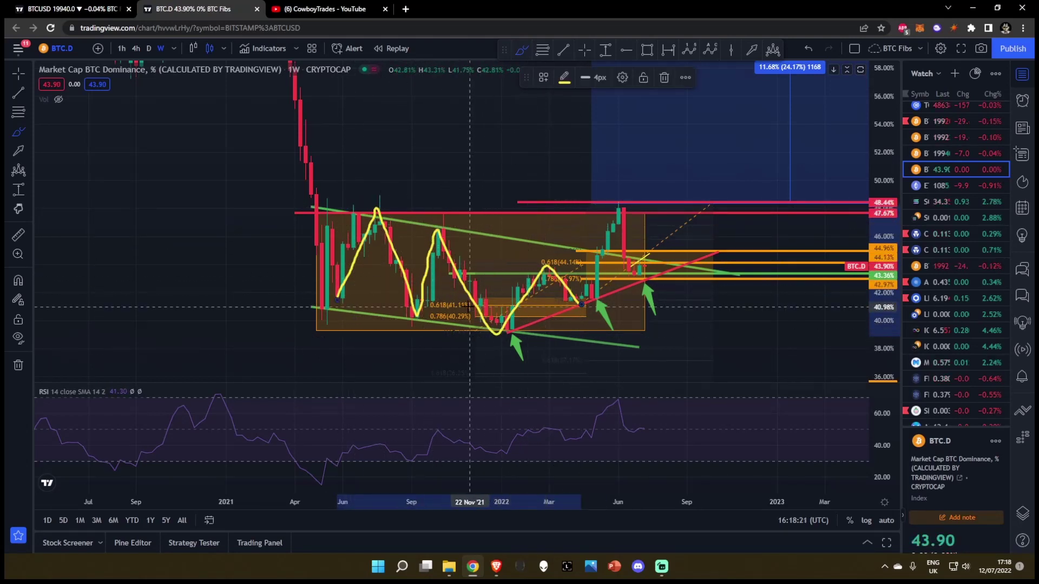
key("ctrl+z")
mouse_move(387, 312)
left_mouse_down()
mouse_move(485, 276)
mouse_move(588, 262)
left_mouse_up()
key("ctrl+z")
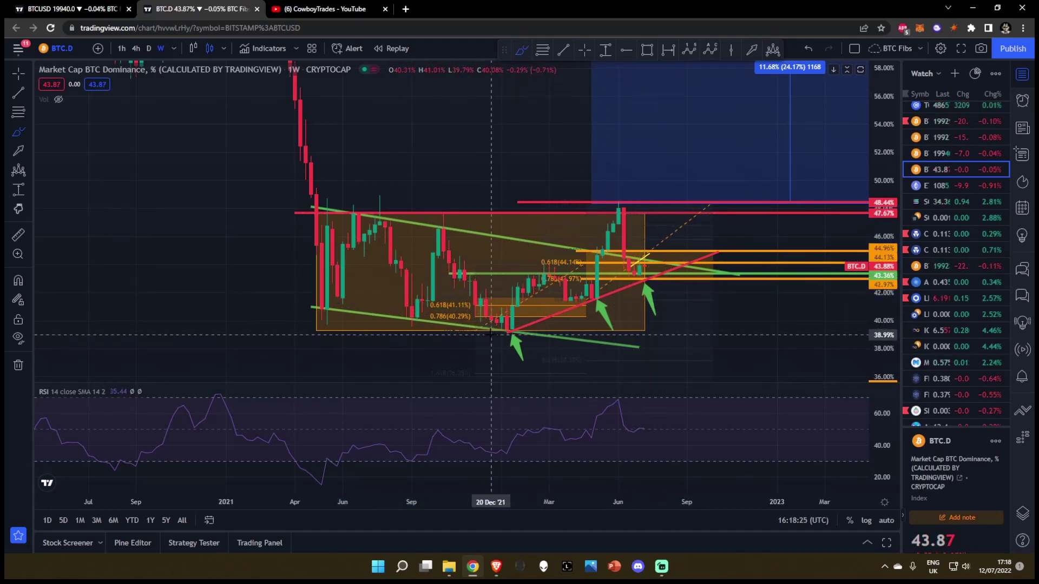
mouse_move(496, 334)
left_mouse_down()
mouse_move(558, 274)
mouse_move(595, 281)
mouse_move(622, 215)
mouse_move(644, 281)
mouse_move(685, 160)
mouse_move(730, 235)
mouse_move(750, 230)
mouse_move(735, 237)
left_mouse_up()
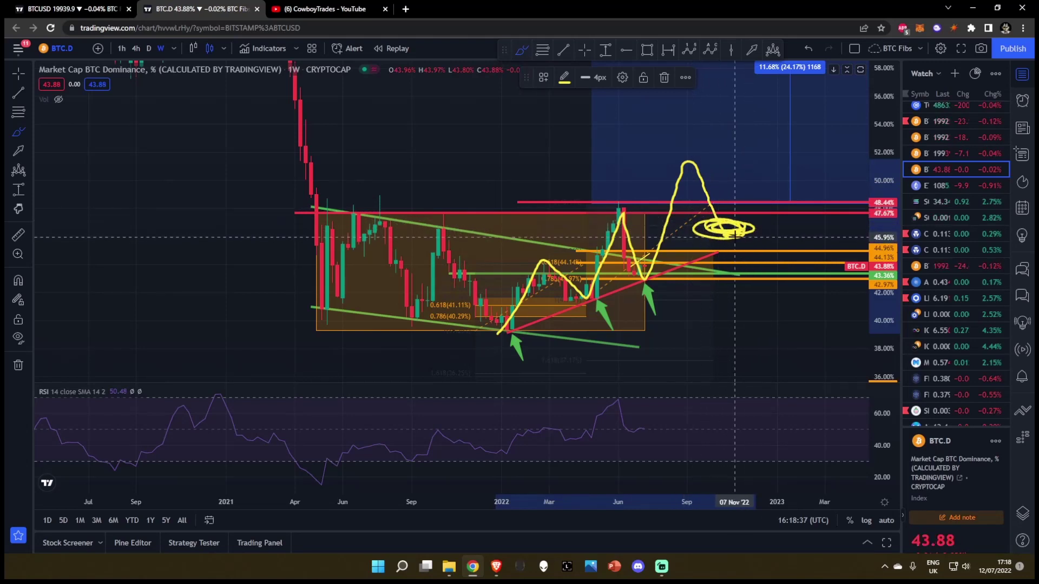
key("Delete")
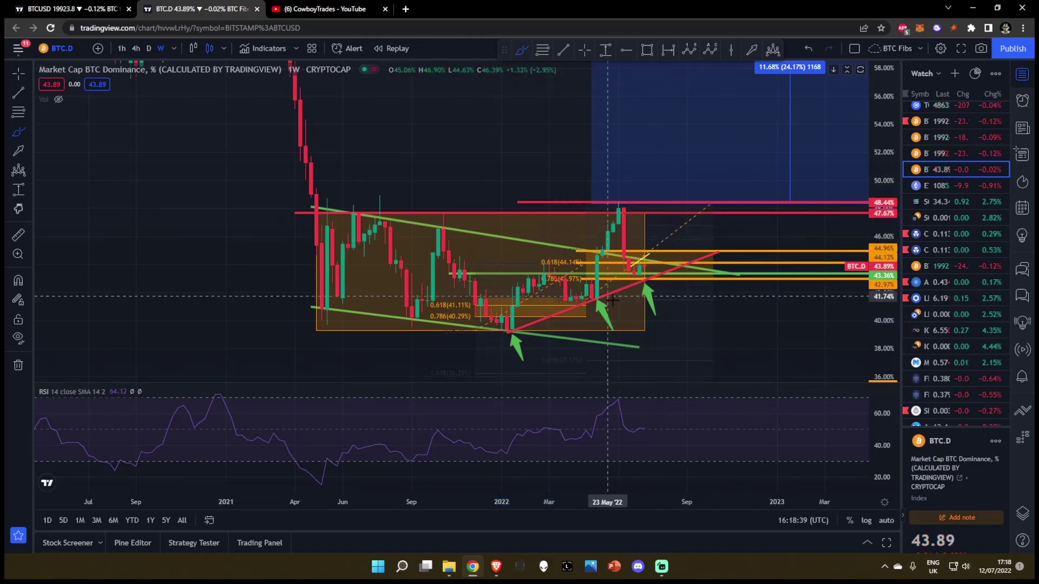
left_click(584, 50)
scroll(725, 298, "right", 3)
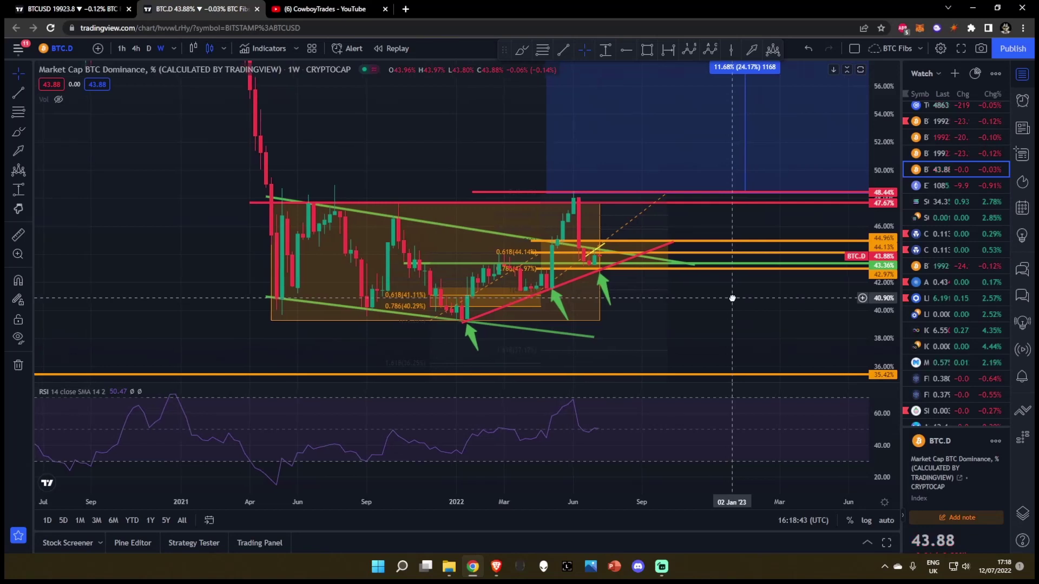
left_click_drag(733, 298, 748, 306)
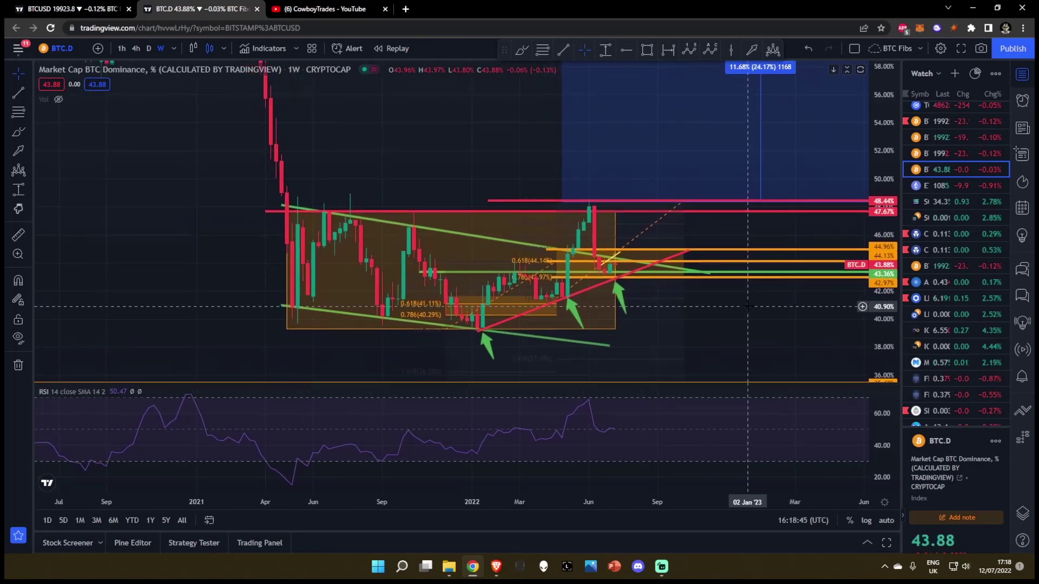